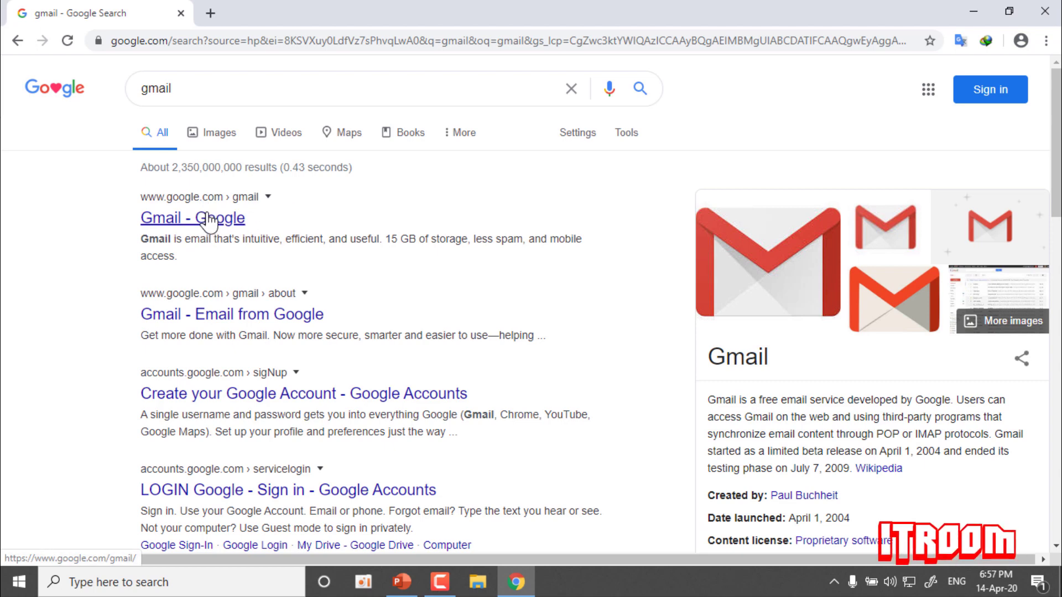
# - Browse the gmail results, noting the 15 GB storage detail, and open 'Create your Google Account'
pyautogui.scroll(-3, 175, 224)
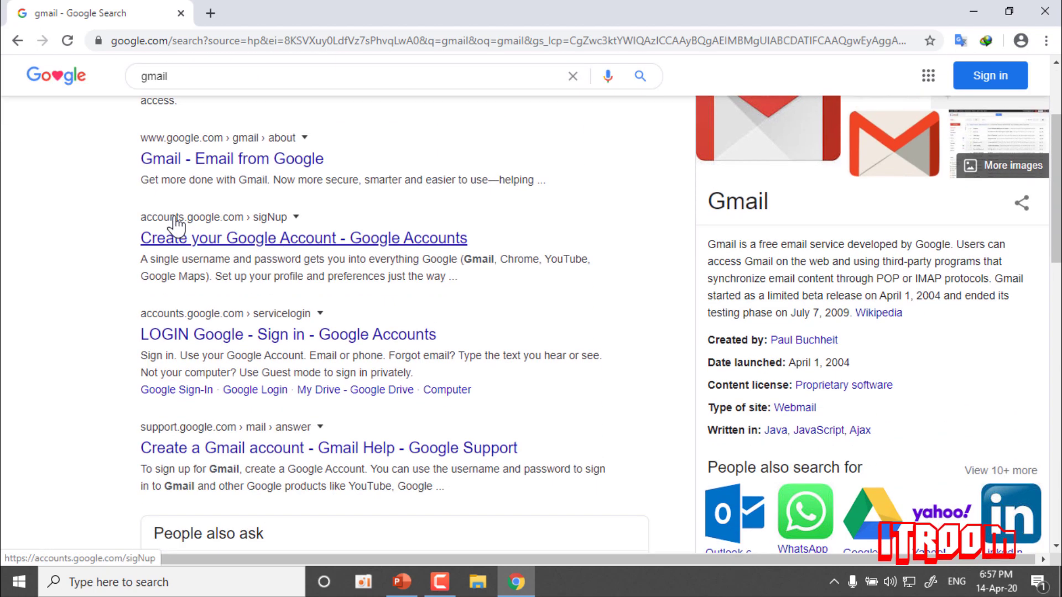
pyautogui.scroll(3, 187, 227)
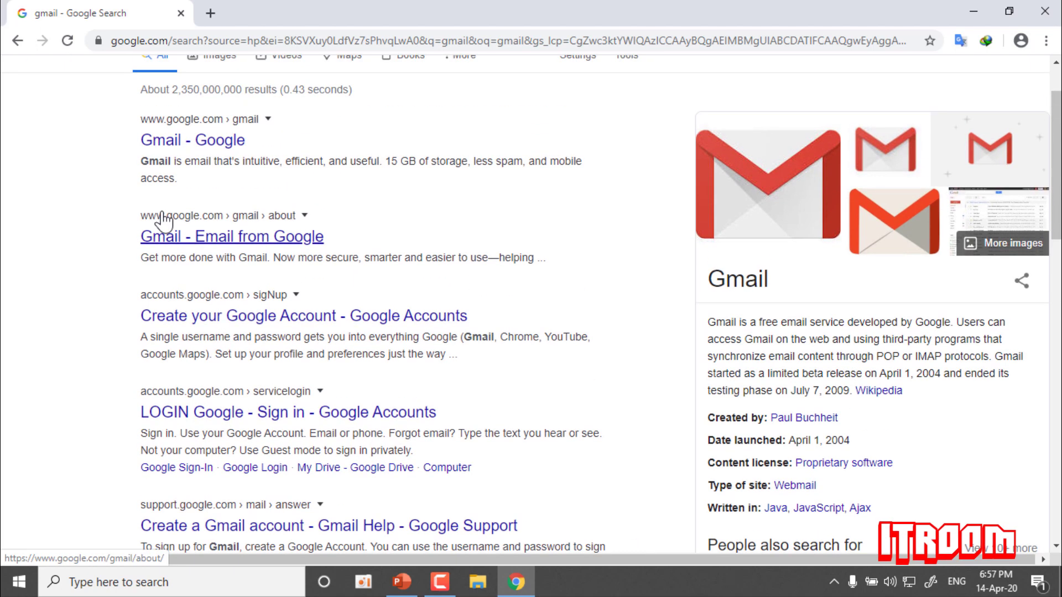
pyautogui.scroll(-1, 176, 237)
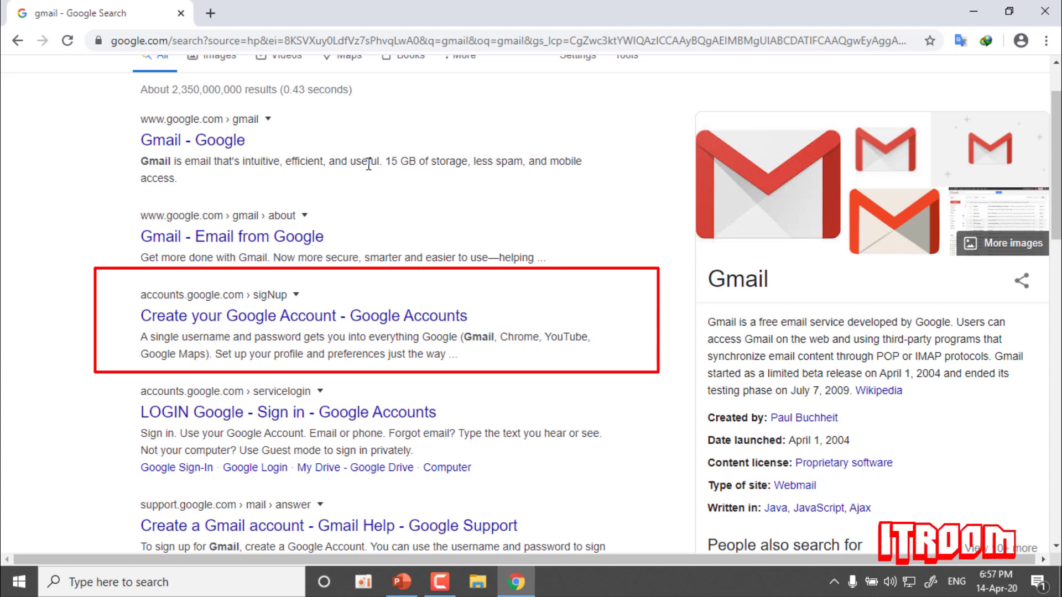
pyautogui.moveTo(397, 161); pyautogui.dragTo(482, 170)
pyautogui.moveTo(380, 161); pyautogui.dragTo(462, 161)
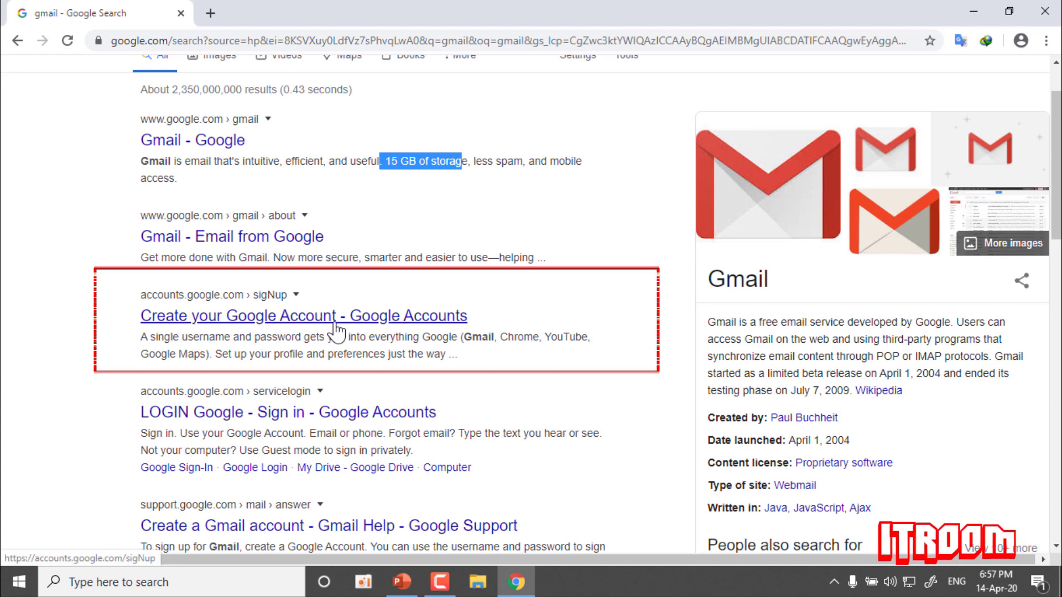
pyautogui.click(309, 320)
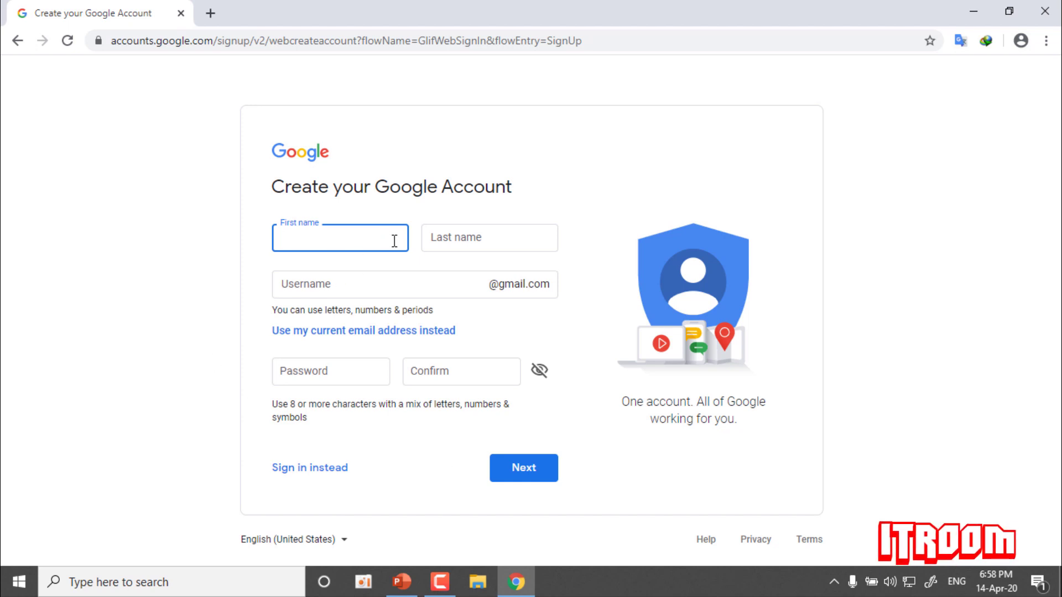
# - Type a first name into the sign-up form's First name field
pyautogui.click(474, 246)
pyautogui.click(347, 230)
pyautogui.click(475, 247)
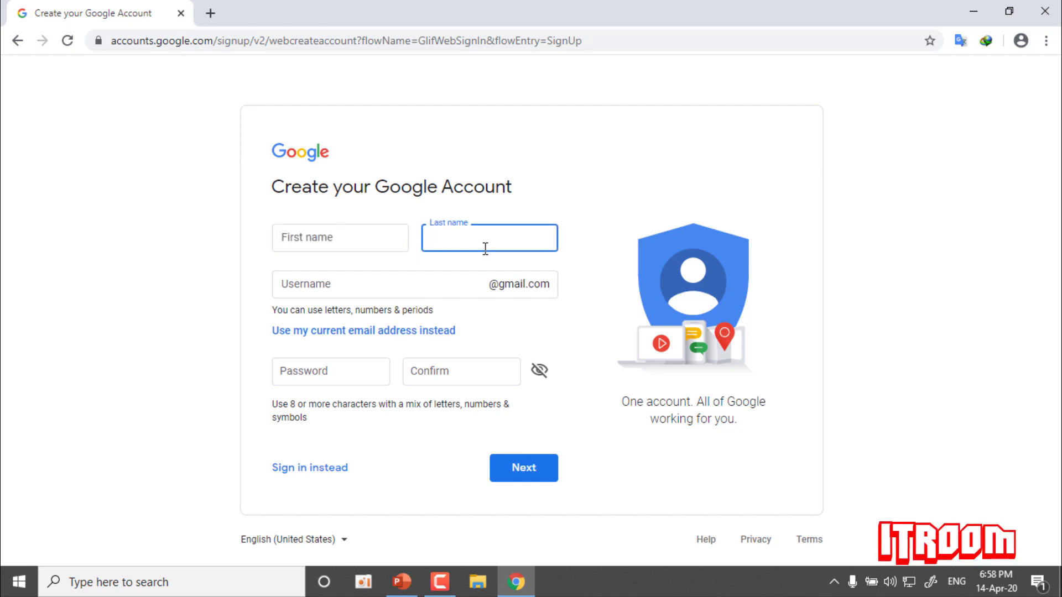
pyautogui.click(368, 235)
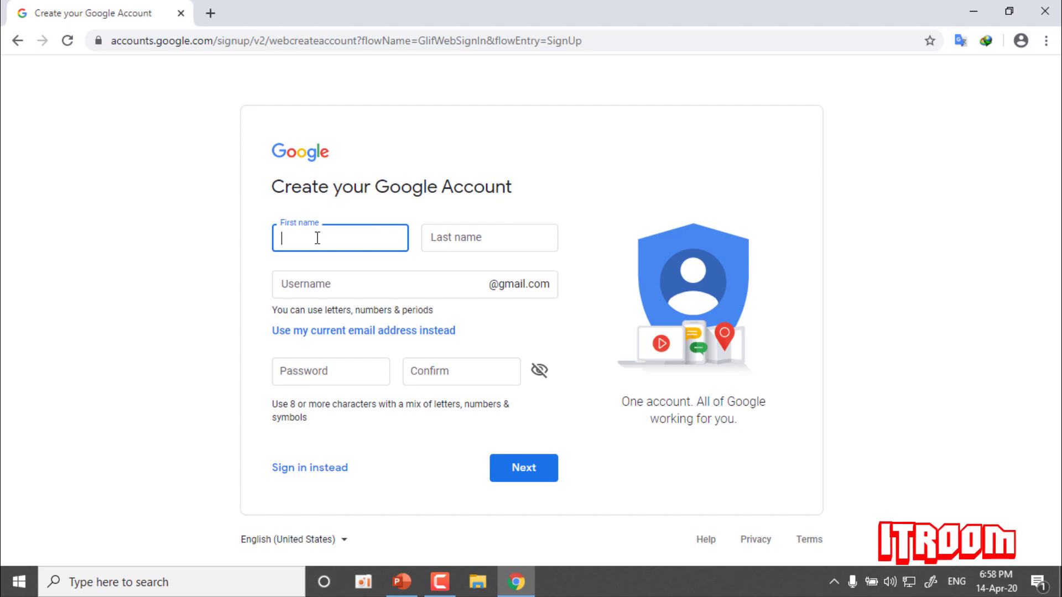
pyautogui.click(493, 237)
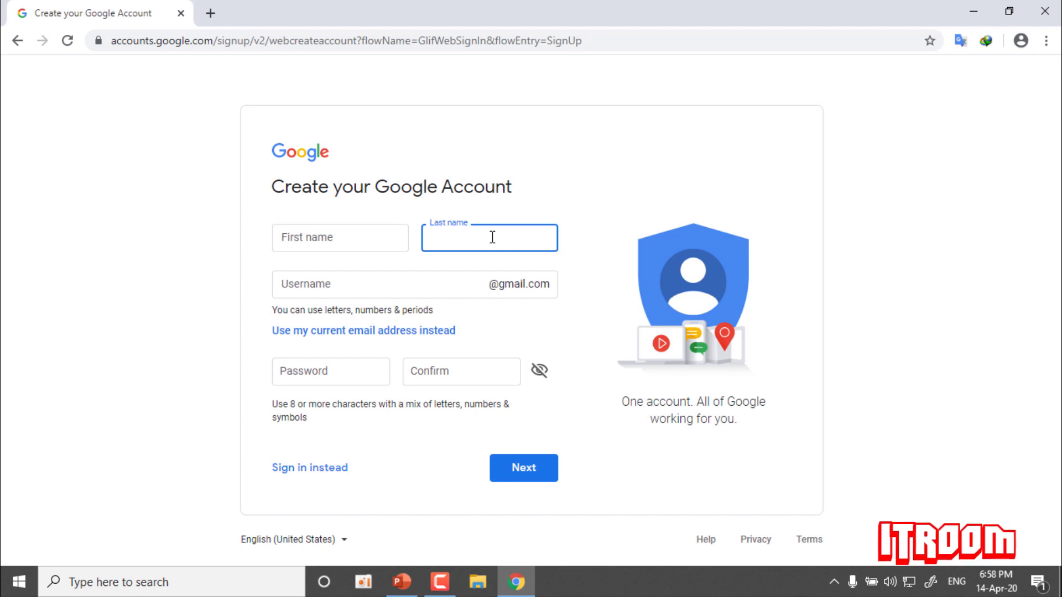
pyautogui.click(379, 242)
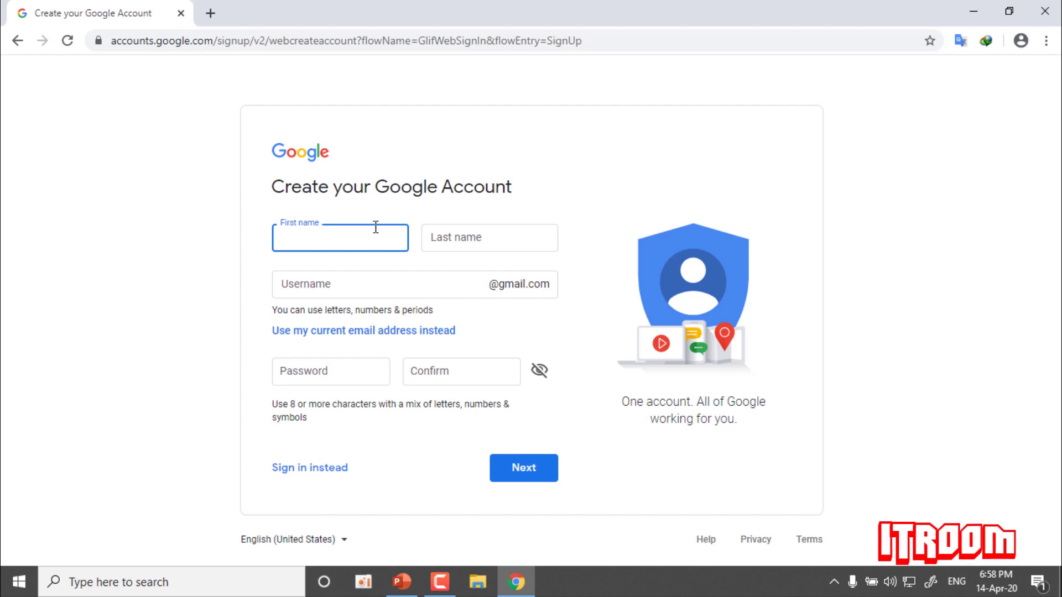
# - Replace the first name, enter the last name, and let Google suggest a username
pyautogui.click(496, 236)
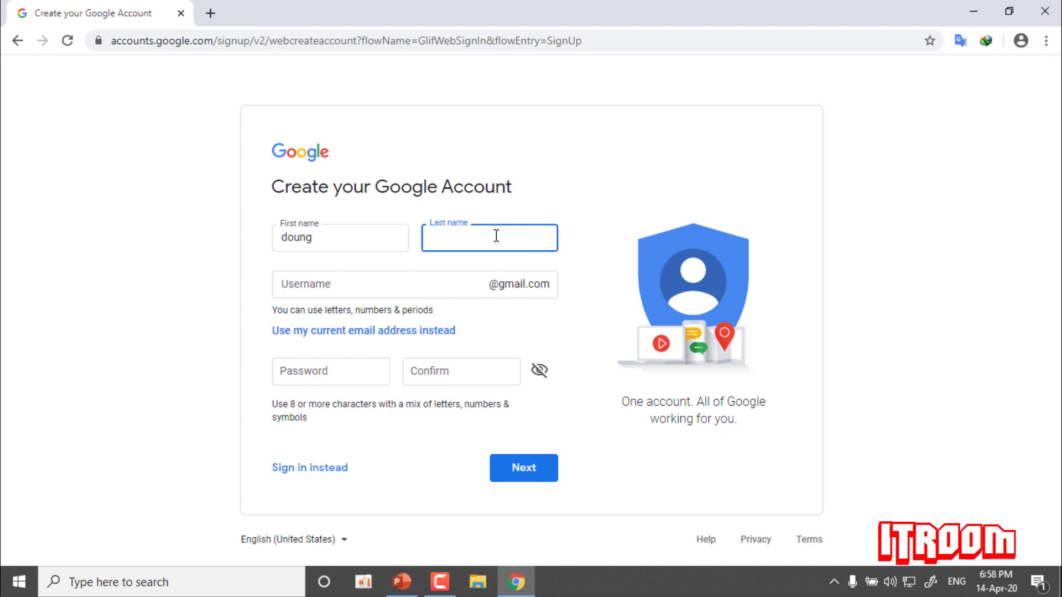
pyautogui.hotkey('shift', 'Tab')
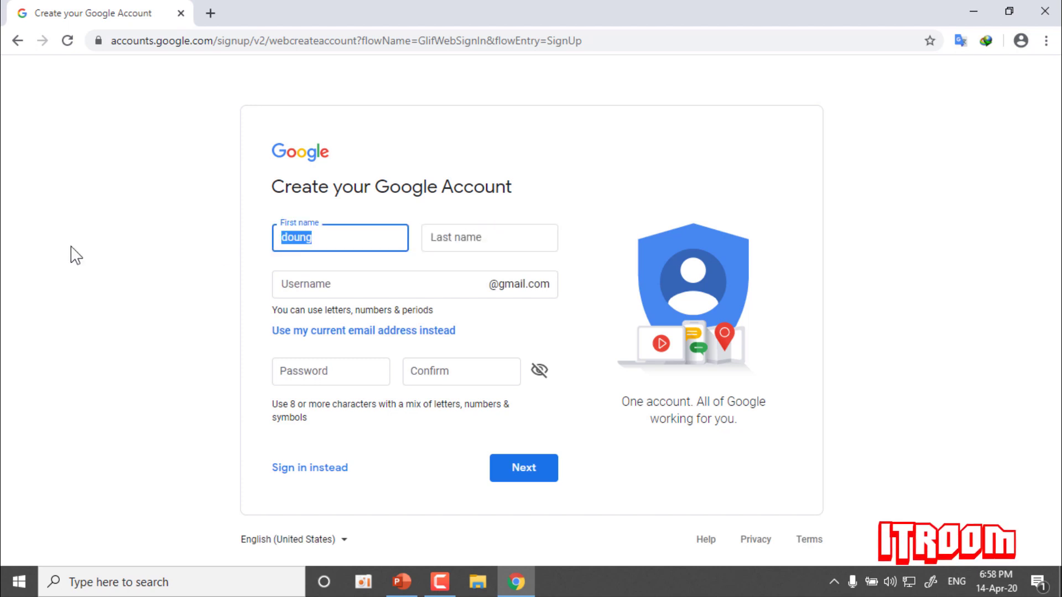
pyautogui.write('tou')
pyautogui.write('hu')
pyautogui.write('ou')
pyautogui.doubleClick(315, 236)
pyautogui.click(483, 242)
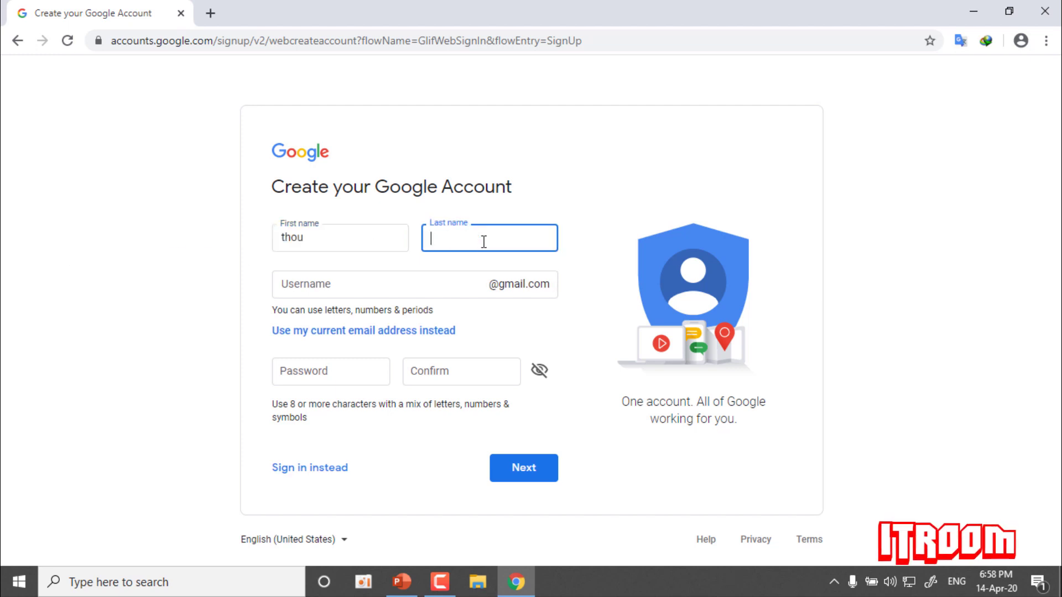
pyautogui.doubleClick(319, 238)
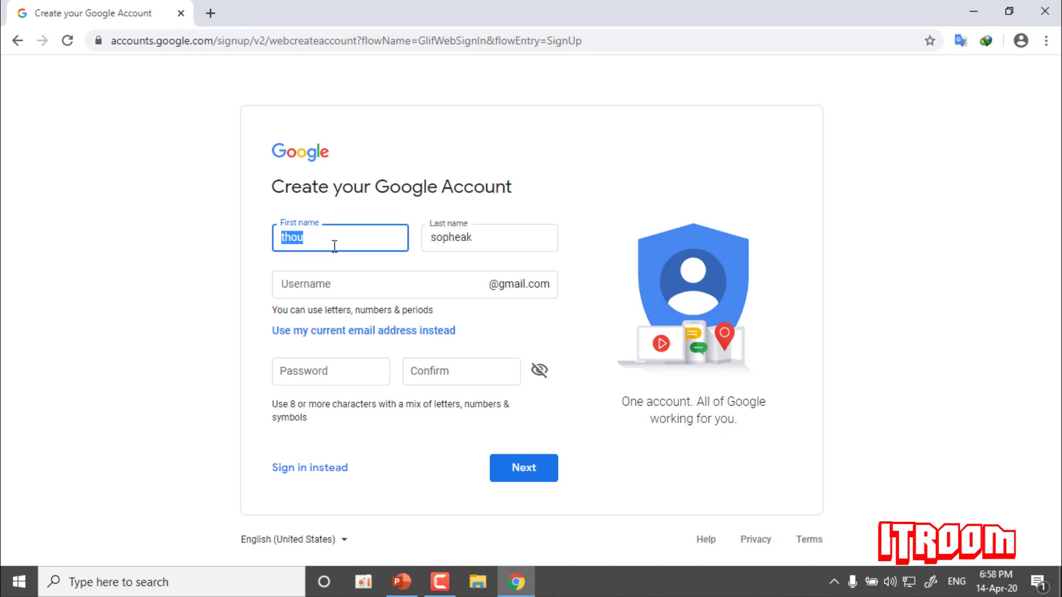
pyautogui.click(353, 243)
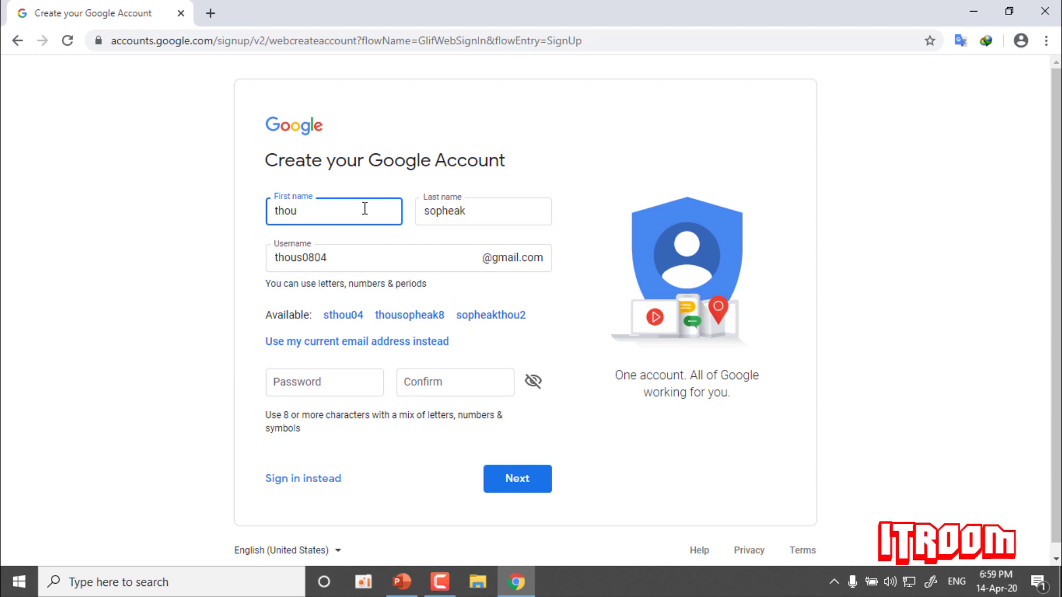
pyautogui.moveTo(364, 208); pyautogui.dragTo(200, 192)
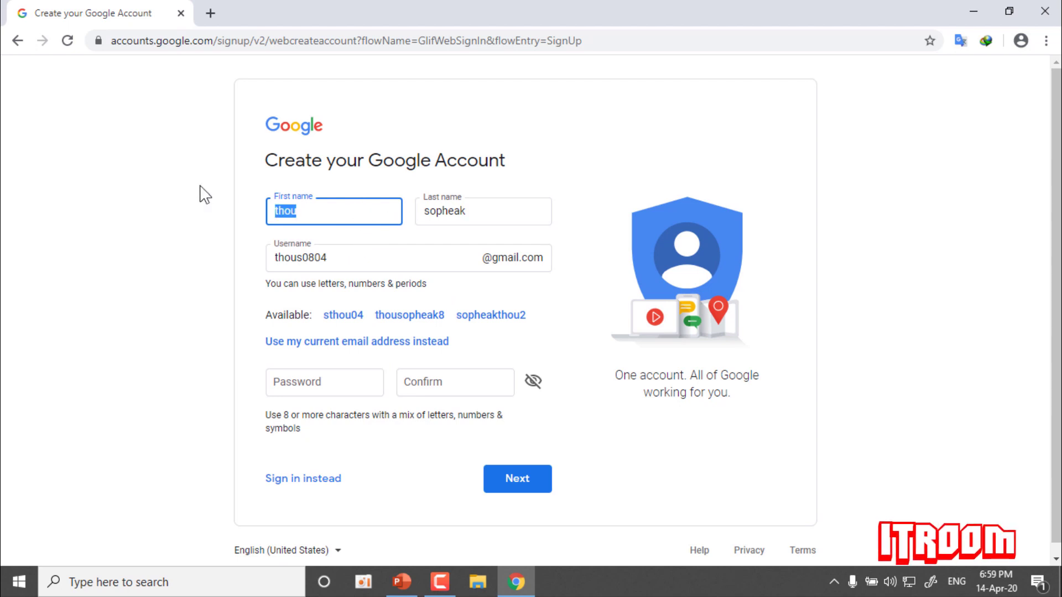
pyautogui.click(322, 210)
pyautogui.doubleClick(309, 207)
pyautogui.click(507, 209)
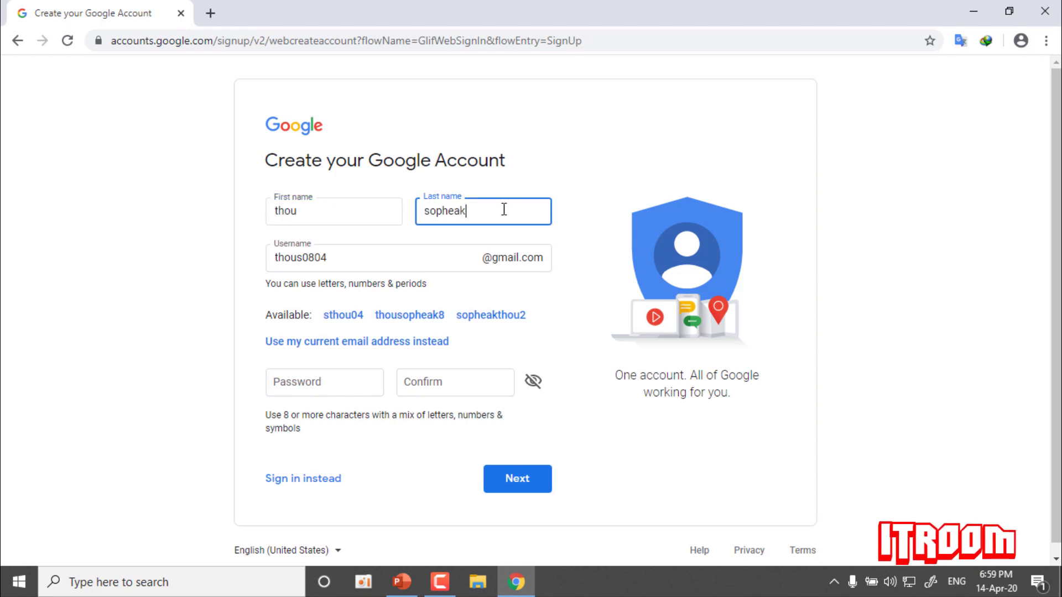
pyautogui.moveTo(507, 209); pyautogui.dragTo(397, 208)
pyautogui.click(457, 214)
pyautogui.click(399, 281)
pyautogui.moveTo(387, 262); pyautogui.dragTo(238, 275)
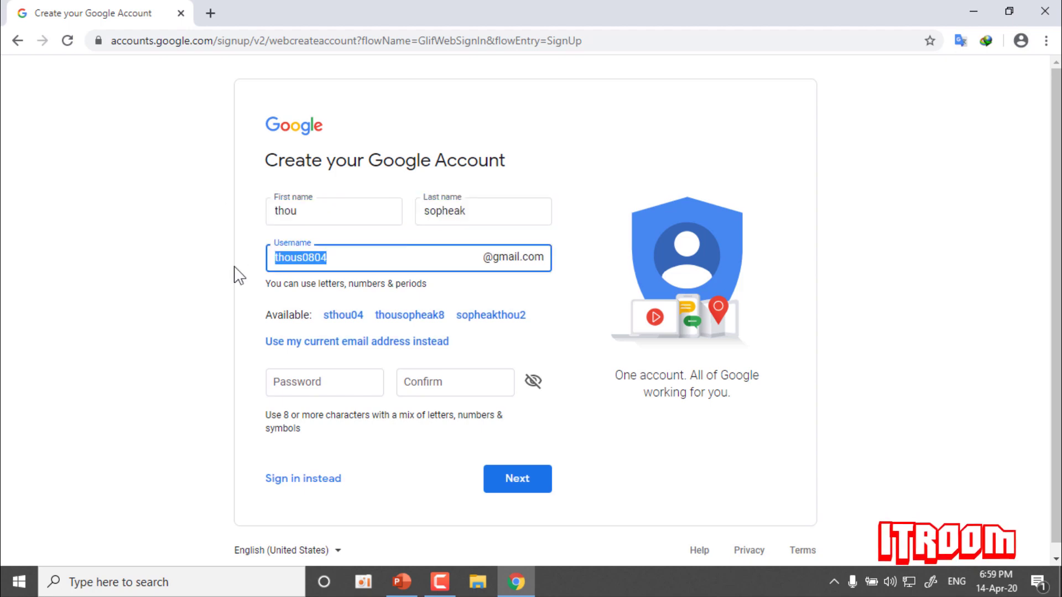
pyautogui.click(334, 260)
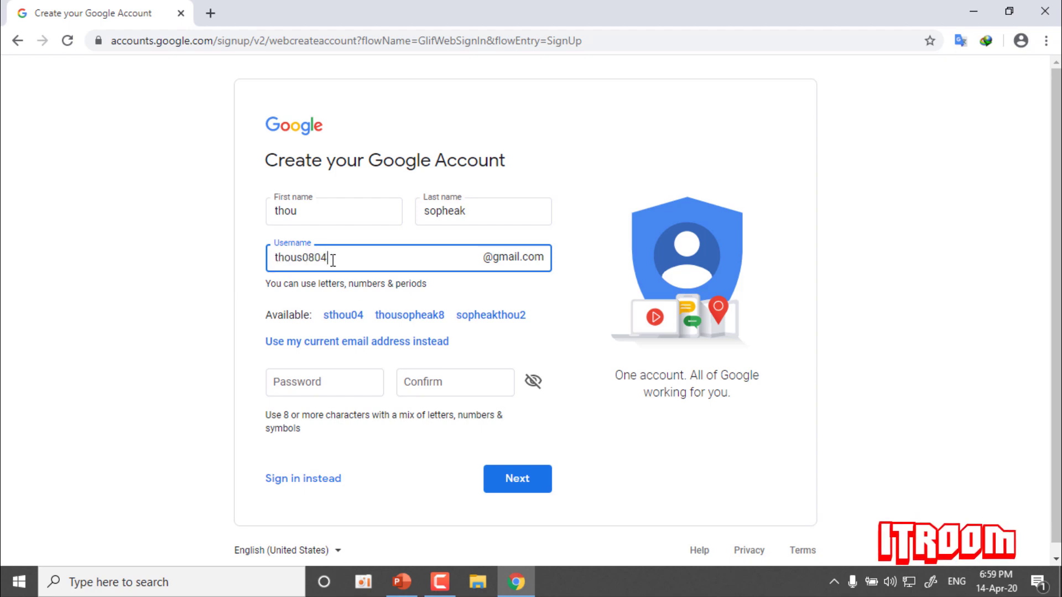
pyautogui.moveTo(333, 261); pyautogui.dragTo(271, 262)
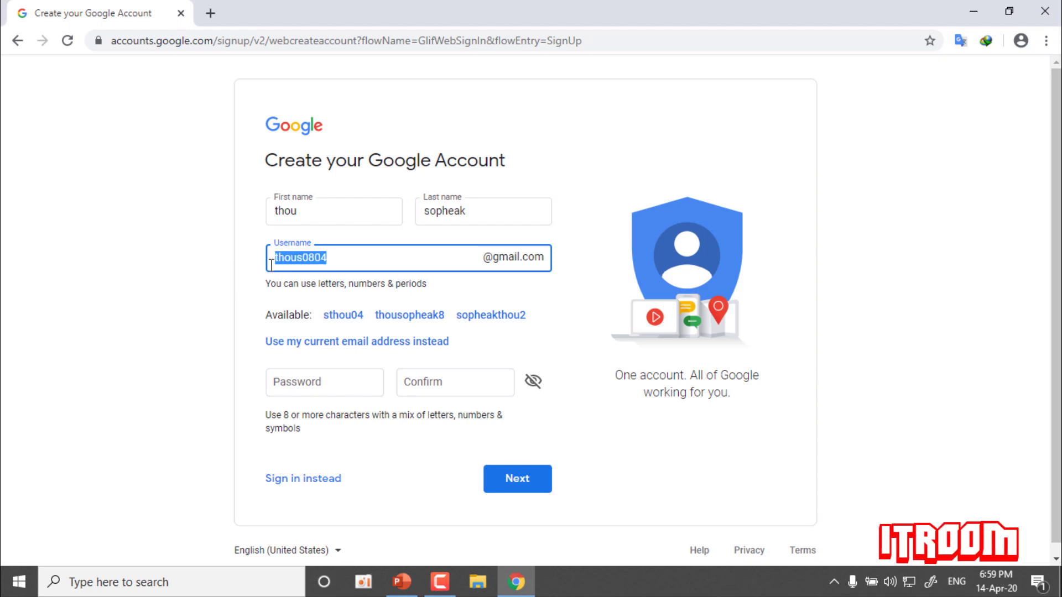
pyautogui.click(332, 256)
pyautogui.moveTo(324, 259); pyautogui.dragTo(260, 258)
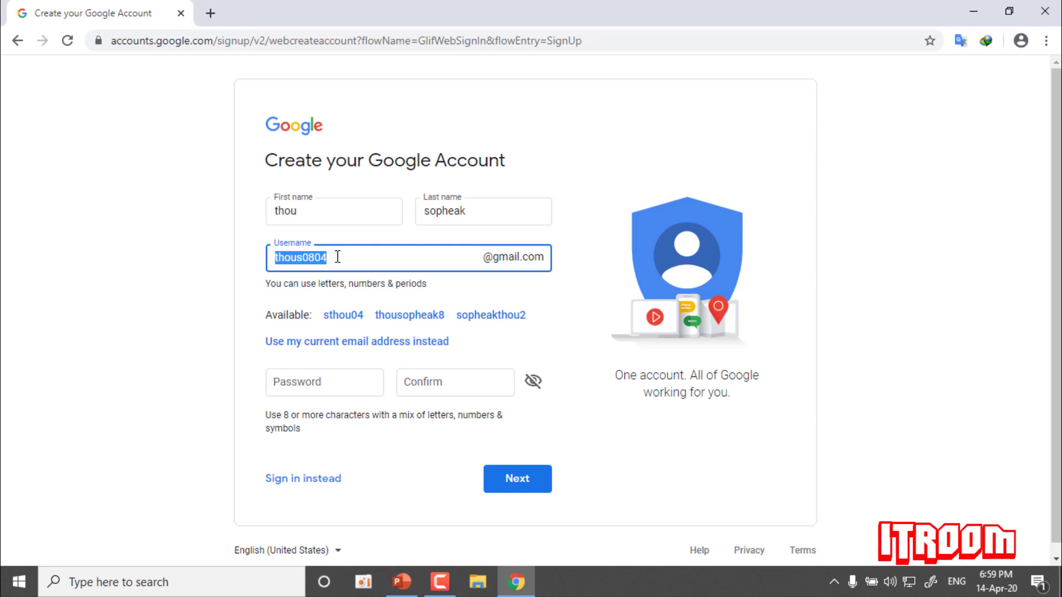
pyautogui.click(394, 258)
pyautogui.moveTo(393, 258); pyautogui.dragTo(204, 263)
pyautogui.click(337, 262)
pyautogui.moveTo(356, 261); pyautogui.dragTo(231, 262)
pyautogui.click(364, 260)
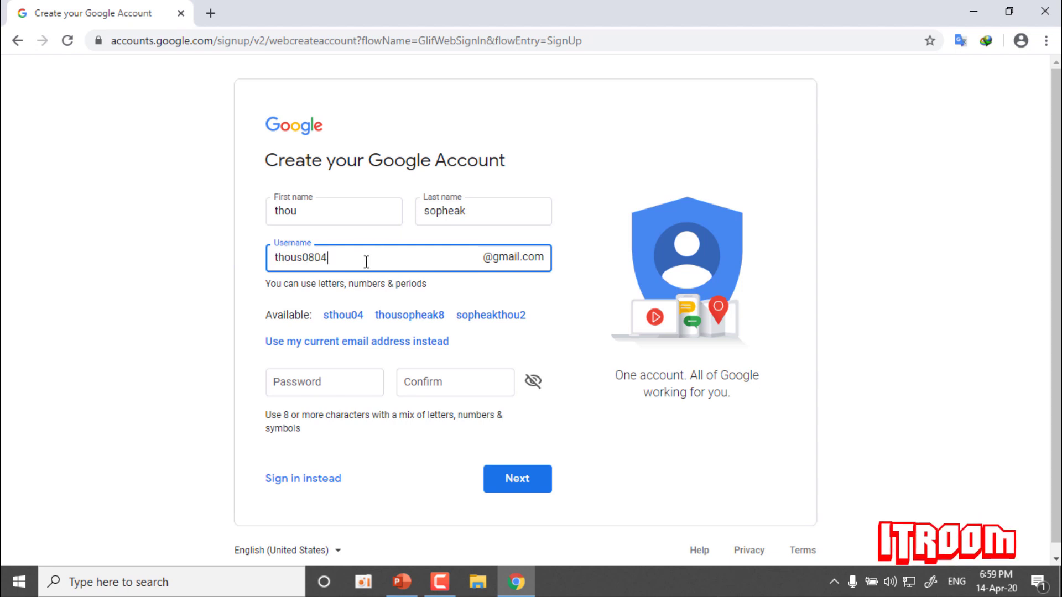
pyautogui.moveTo(365, 261); pyautogui.dragTo(215, 268)
pyautogui.click(316, 267)
pyautogui.moveTo(350, 263); pyautogui.dragTo(207, 254)
pyautogui.click(370, 251)
pyautogui.moveTo(370, 259); pyautogui.dragTo(252, 269)
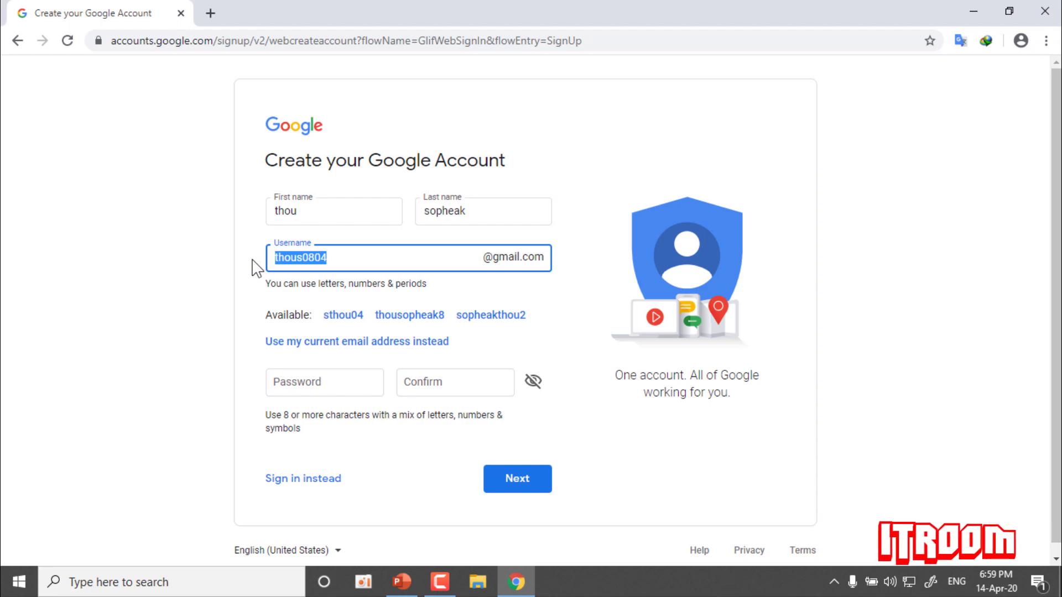
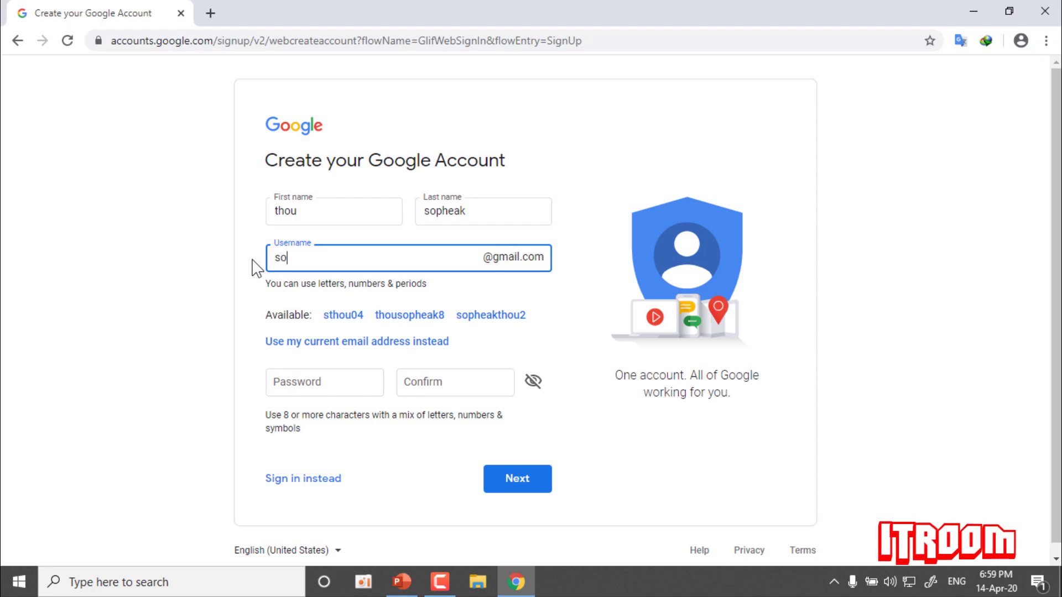
pyautogui.moveTo(436, 263); pyautogui.dragTo(171, 261)
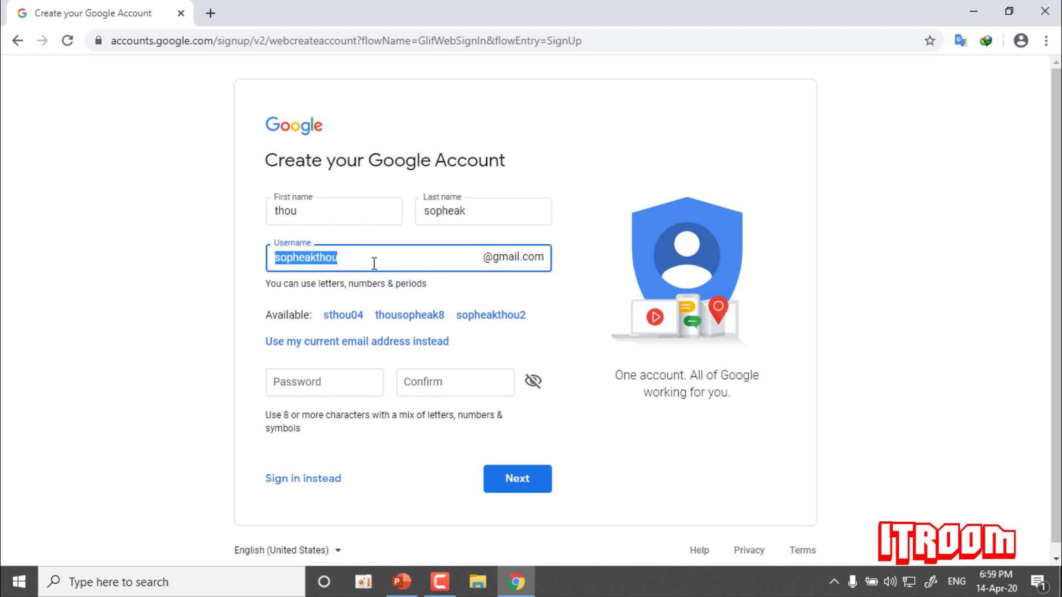
pyautogui.click(476, 261)
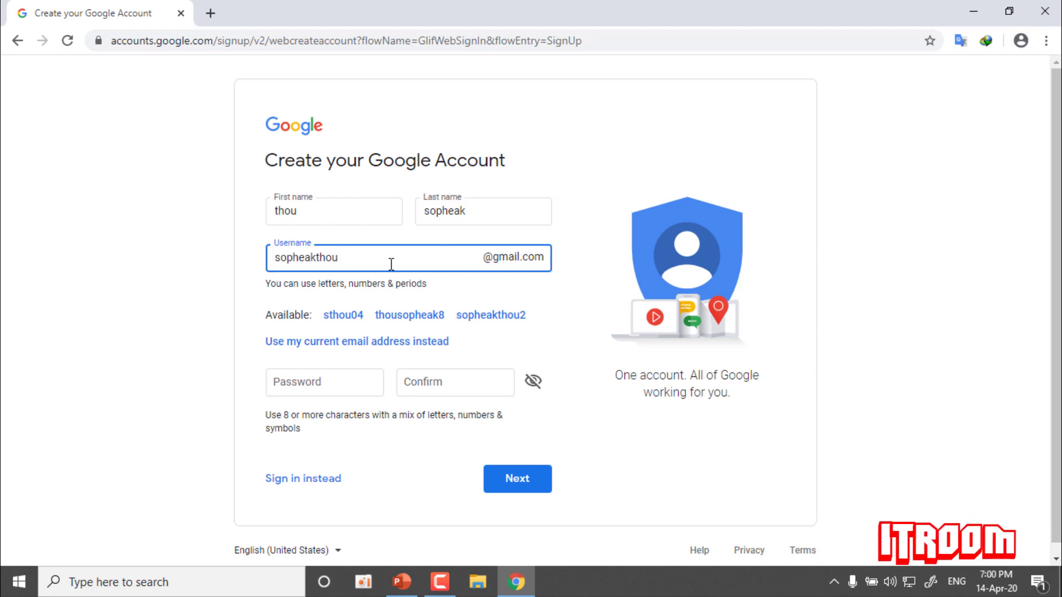
pyautogui.moveTo(356, 257); pyautogui.dragTo(268, 255)
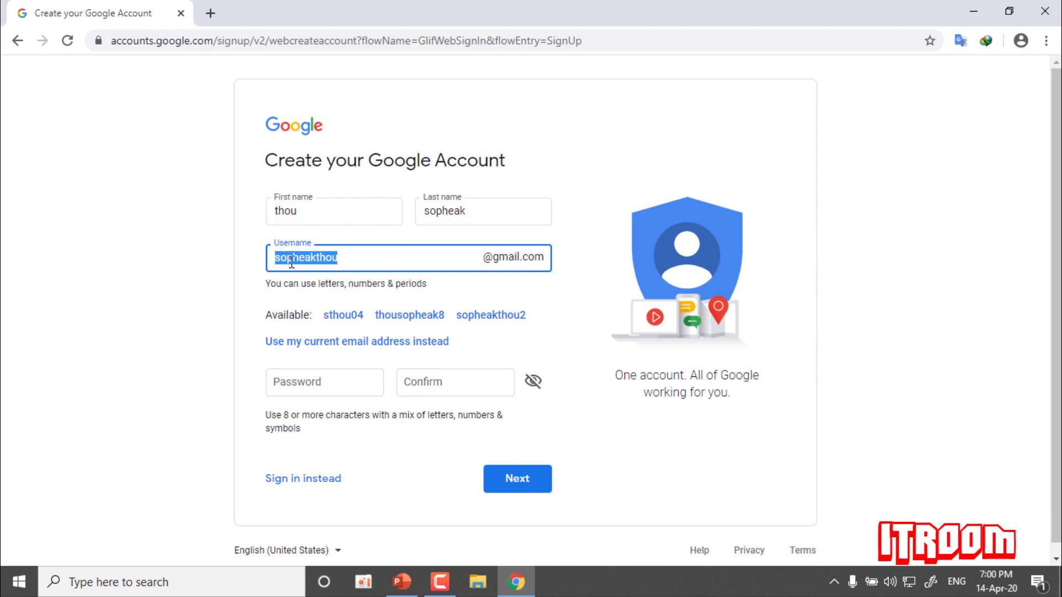
pyautogui.click(339, 258)
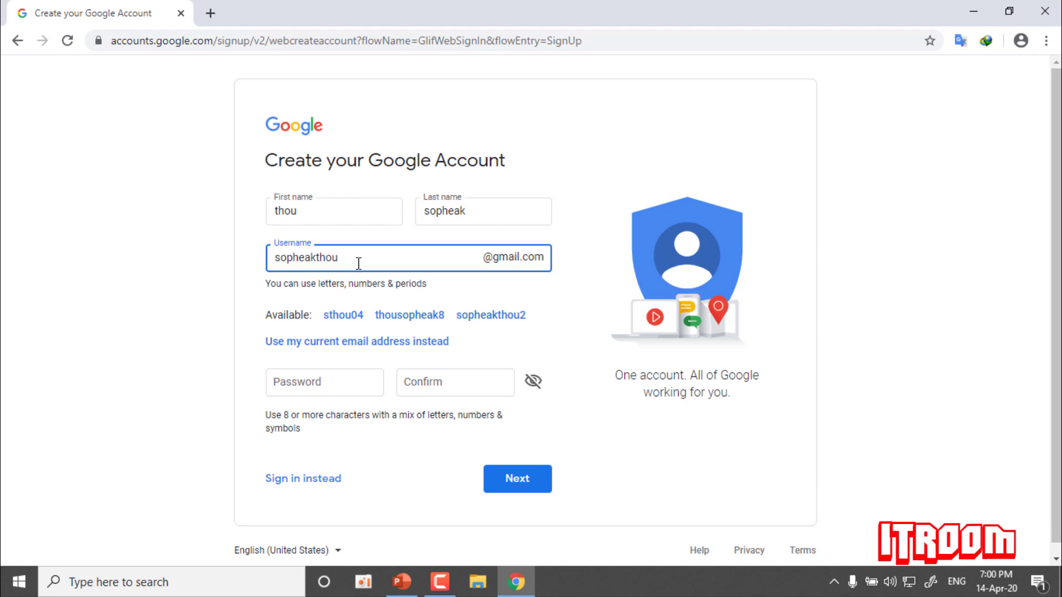
pyautogui.moveTo(352, 261); pyautogui.dragTo(245, 271)
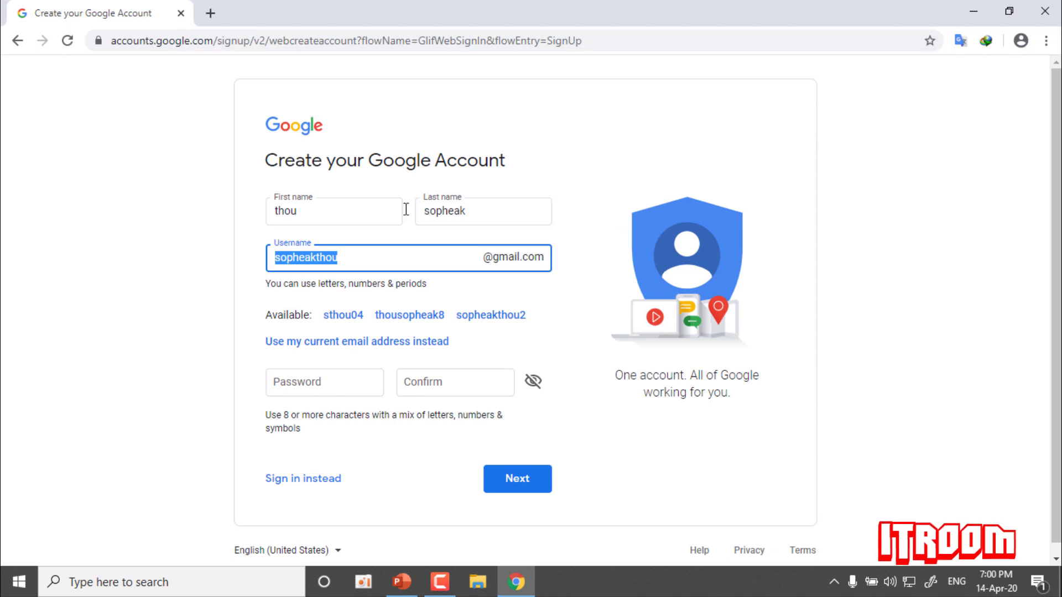
# - Review the entered first name and username by selecting their text
pyautogui.hotkey('shift', 'Tab')
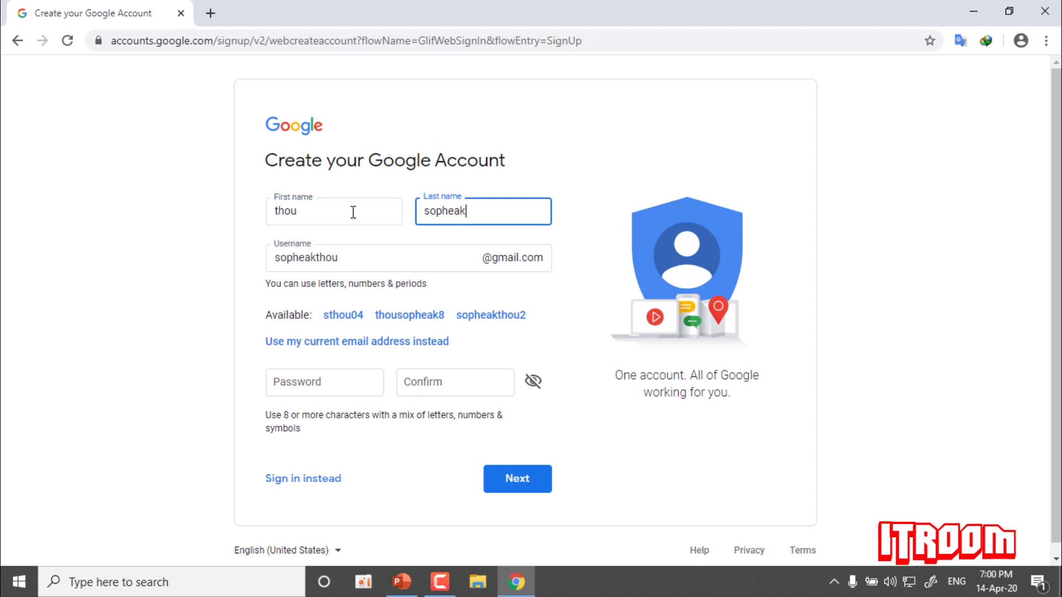
pyautogui.hotkey('shift', 'Tab')
pyautogui.click(360, 230)
pyautogui.click(499, 214)
pyautogui.moveTo(339, 216); pyautogui.dragTo(171, 204)
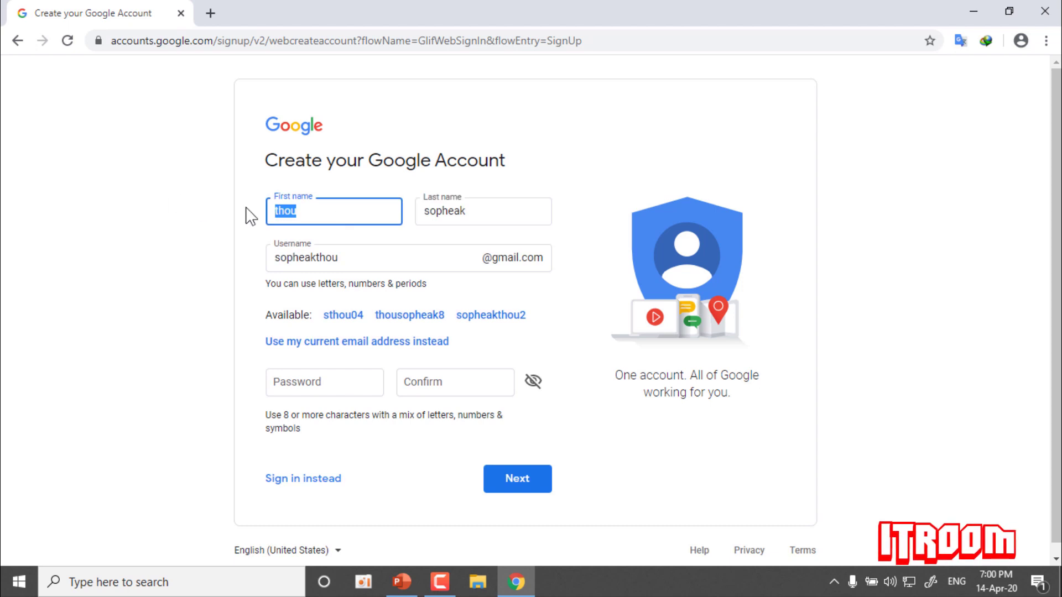
pyautogui.click(320, 205)
pyautogui.moveTo(330, 211); pyautogui.dragTo(251, 206)
pyautogui.moveTo(377, 218); pyautogui.dragTo(180, 204)
pyautogui.click(373, 256)
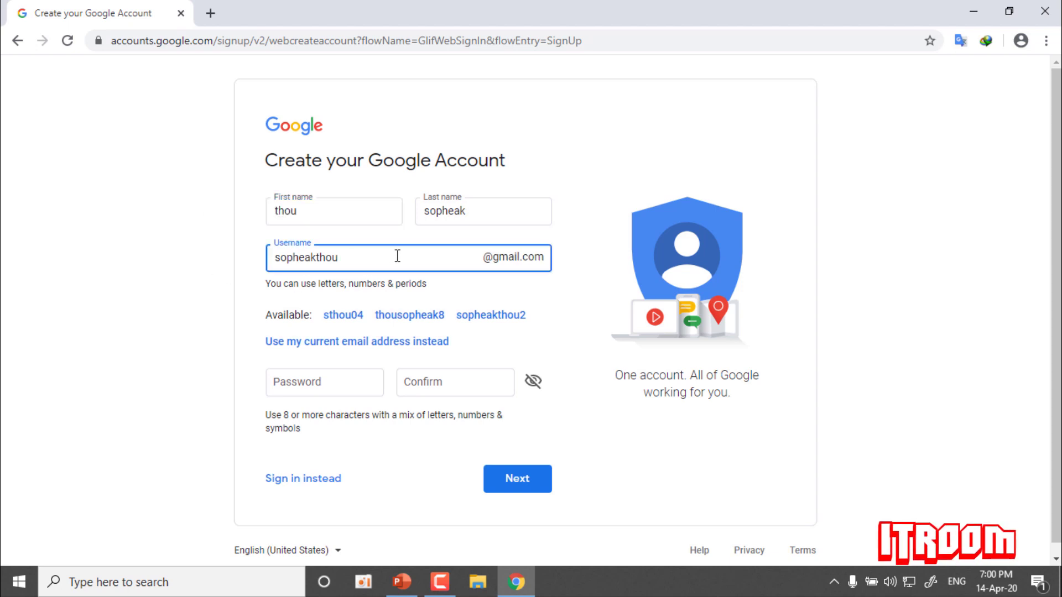
pyautogui.moveTo(397, 256); pyautogui.dragTo(294, 243)
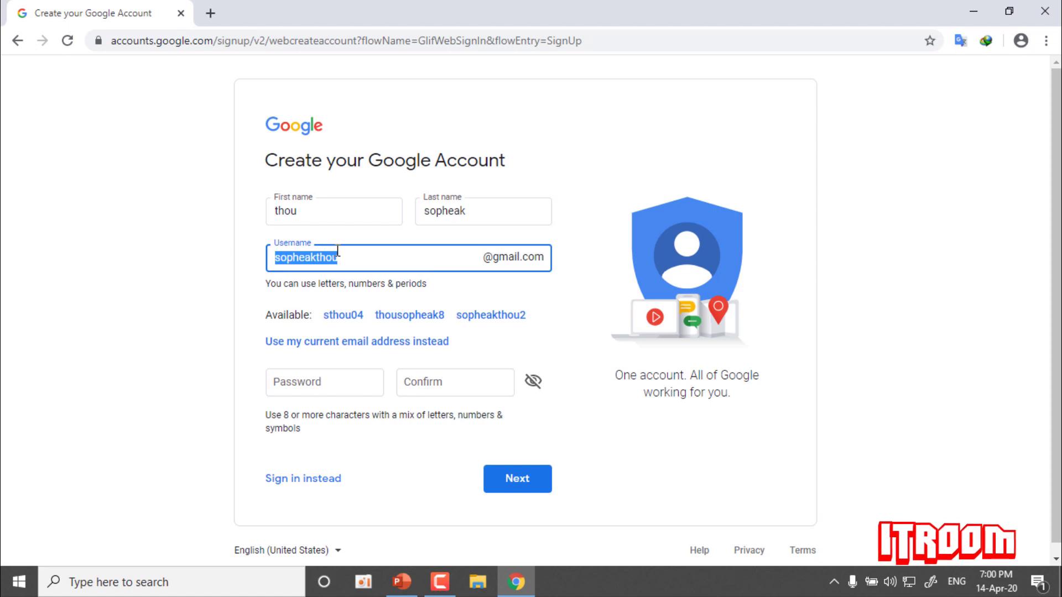
pyautogui.click(355, 259)
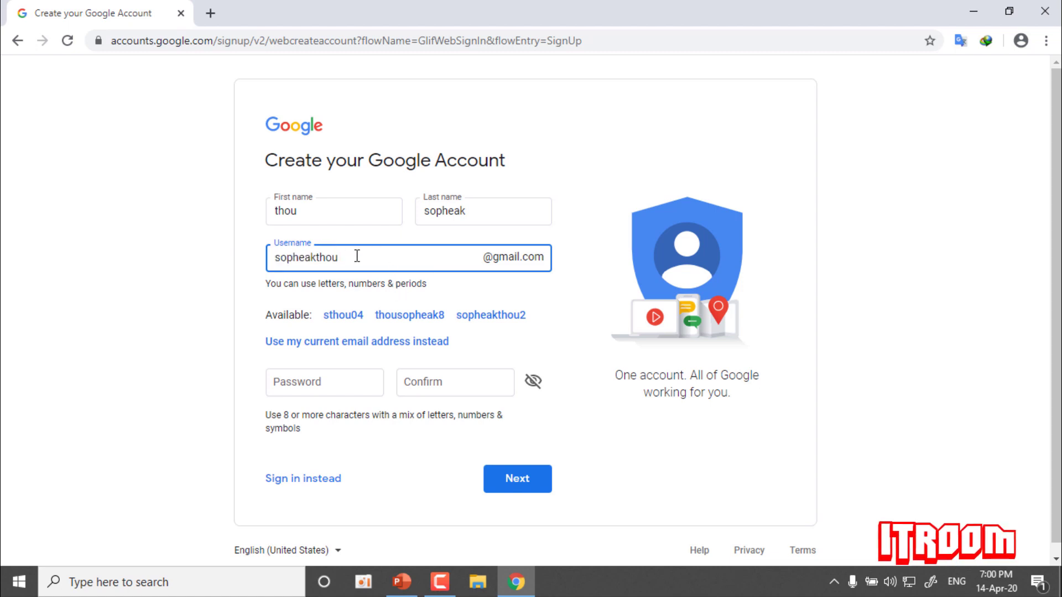
pyautogui.doubleClick(313, 257)
pyautogui.click(351, 259)
pyautogui.moveTo(339, 258); pyautogui.dragTo(267, 257)
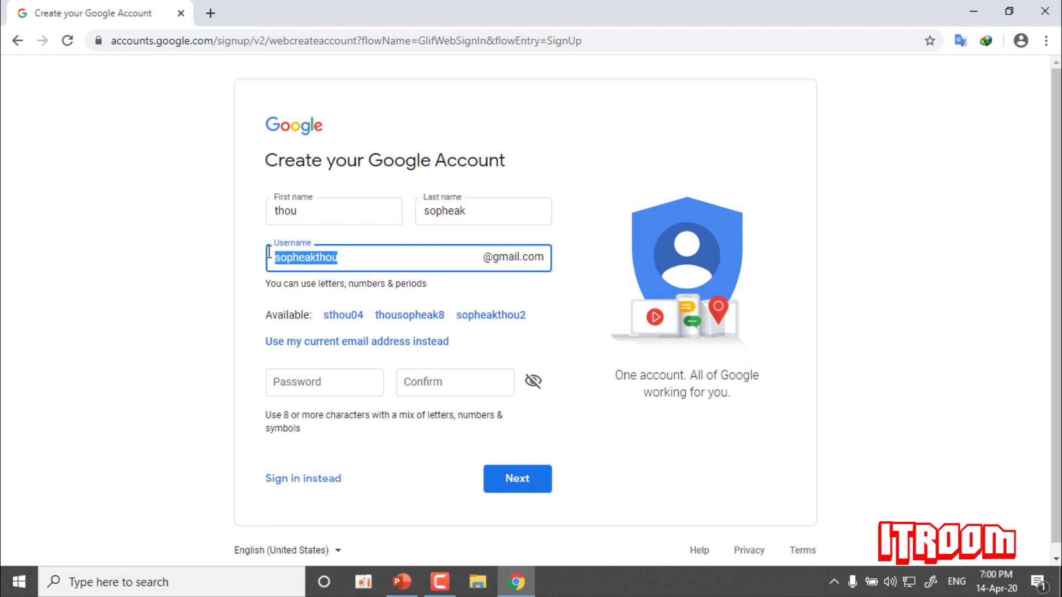
pyautogui.click(374, 256)
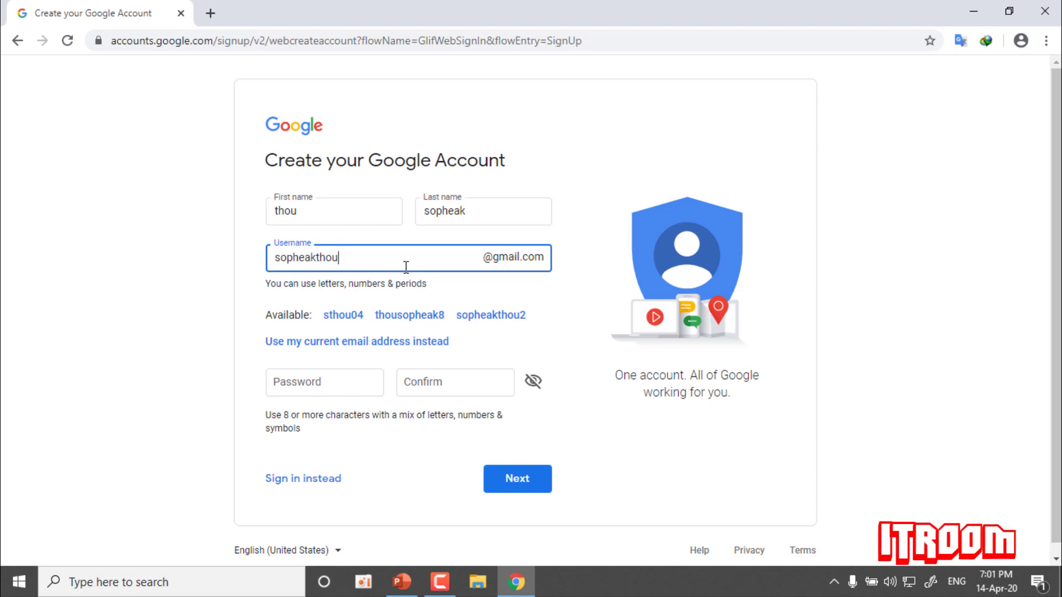
pyautogui.moveTo(404, 267); pyautogui.dragTo(218, 254)
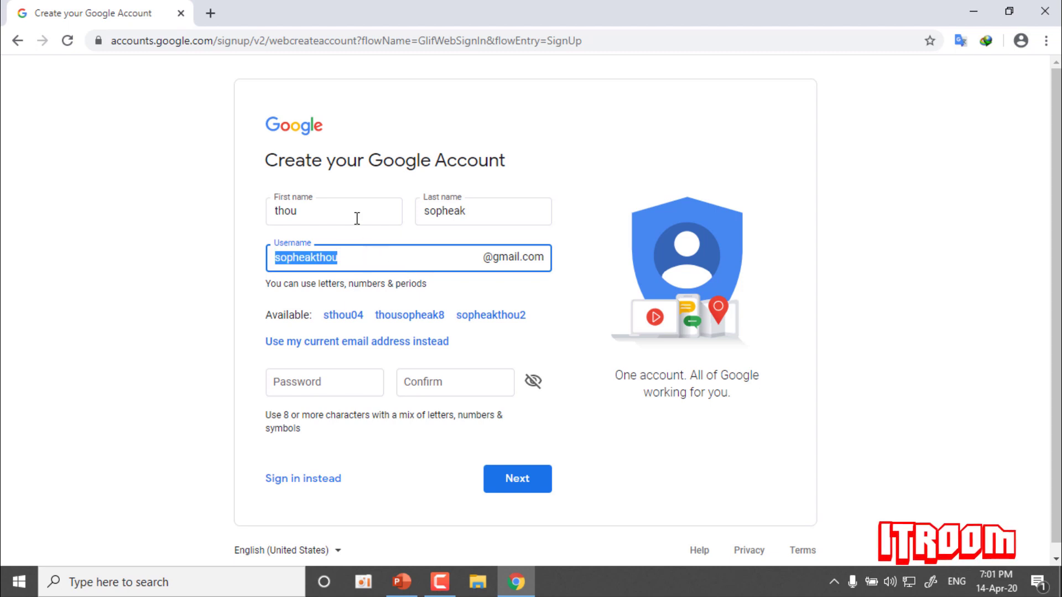
pyautogui.click(384, 258)
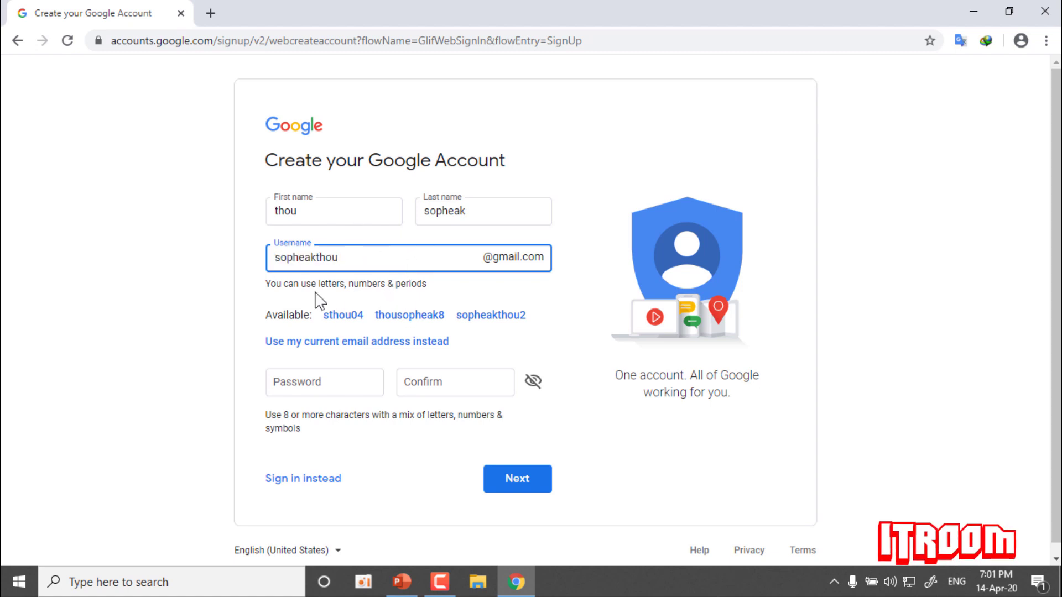
pyautogui.moveTo(344, 258); pyautogui.dragTo(252, 260)
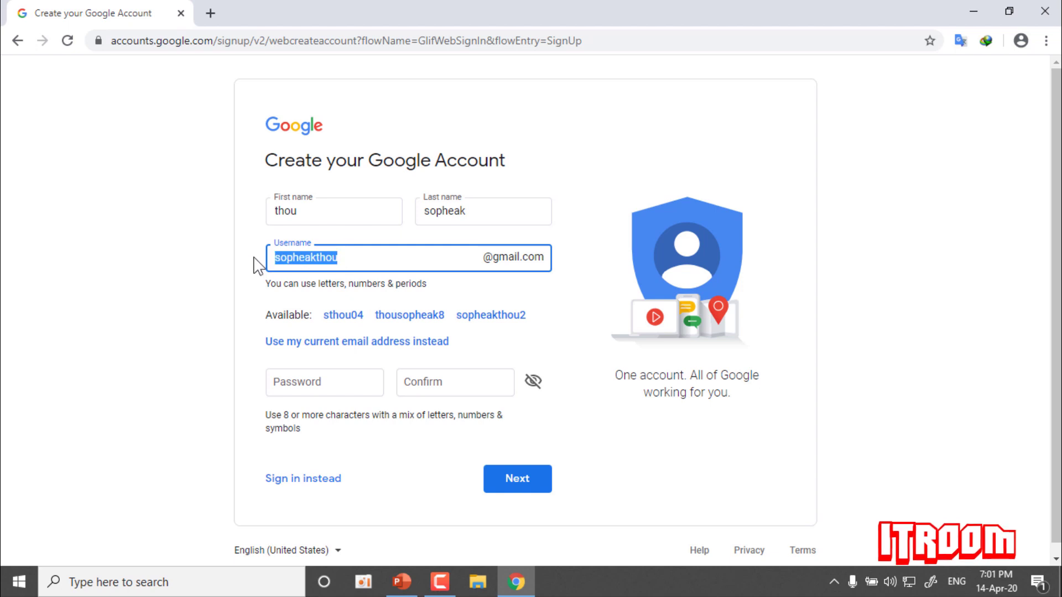
pyautogui.click(297, 252)
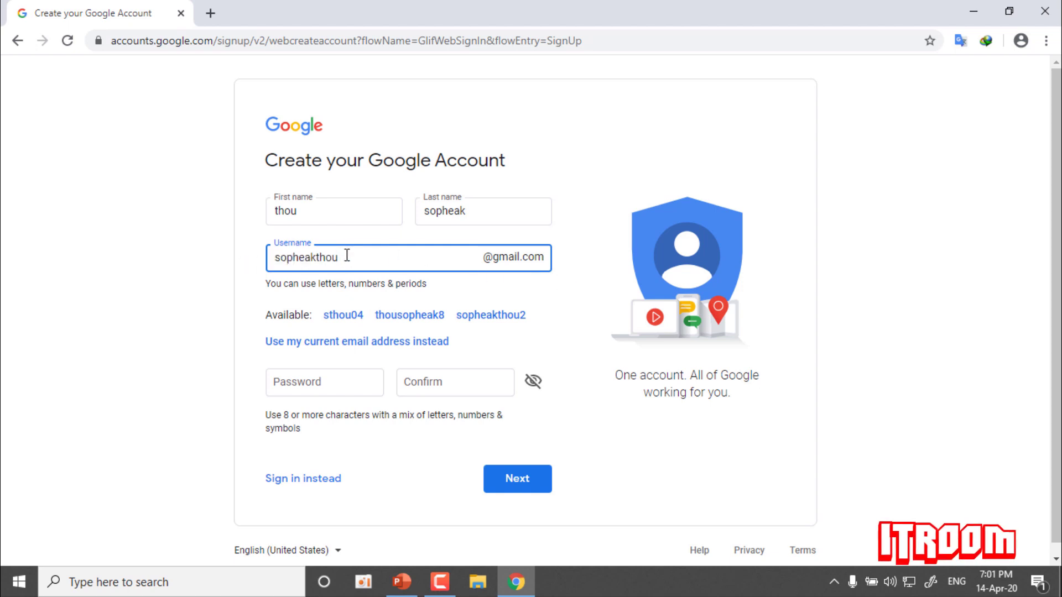
pyautogui.moveTo(281, 260); pyautogui.dragTo(439, 263)
pyautogui.click(473, 261)
pyautogui.moveTo(365, 255); pyautogui.dragTo(246, 260)
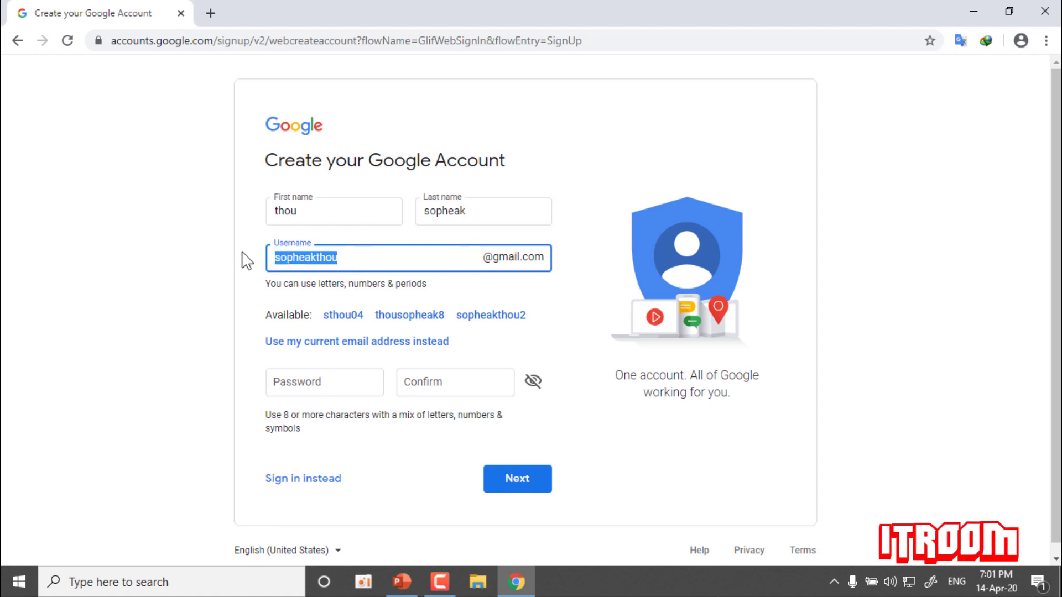
pyautogui.click(363, 258)
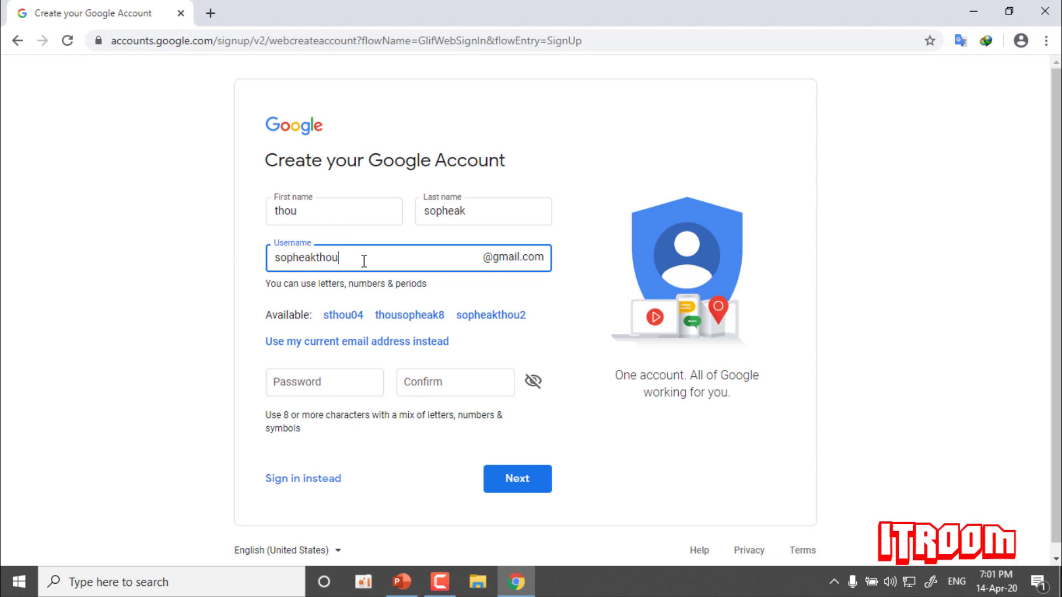
pyautogui.scroll(-1, 362, 255)
pyautogui.click(313, 379)
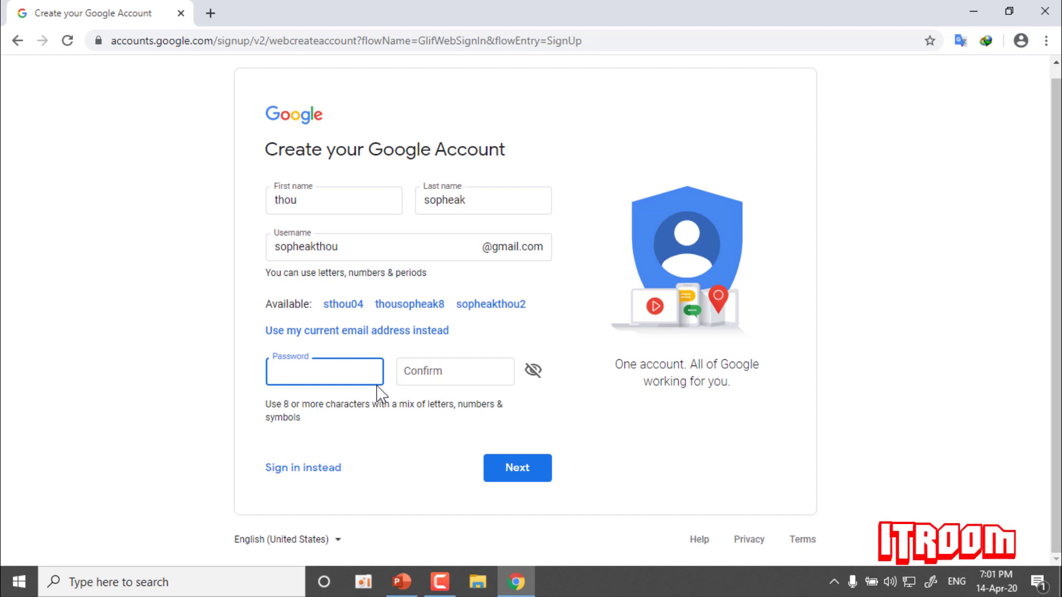
# - Type the account password into the Password field, removing a stray first character
pyautogui.click(456, 380)
pyautogui.click(358, 375)
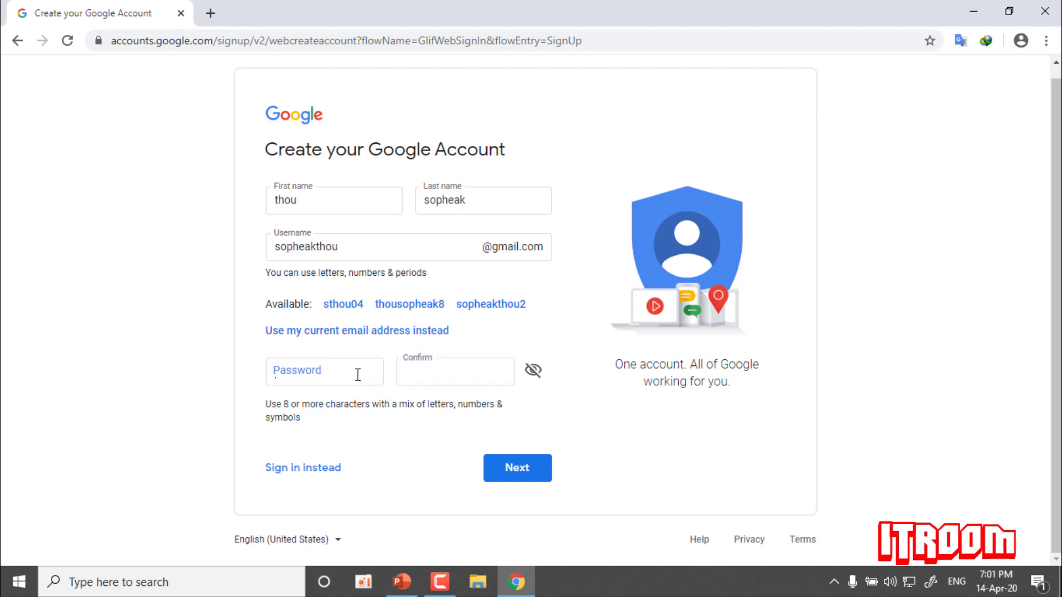
pyautogui.click(406, 372)
pyautogui.click(301, 373)
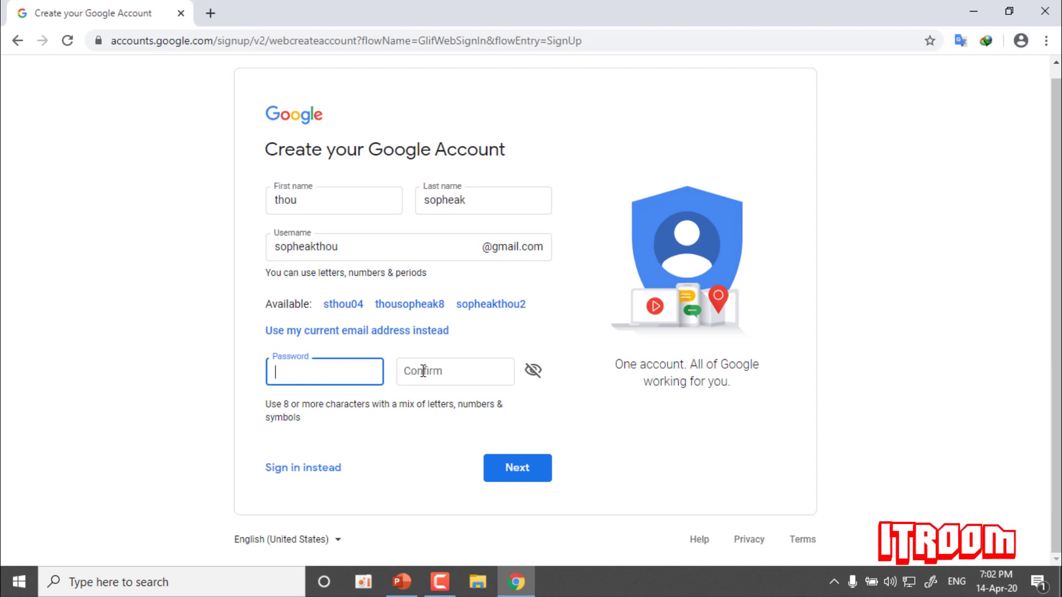
pyautogui.click(458, 370)
pyautogui.click(357, 372)
pyautogui.press('BackSpace')
# - Retype the account password in the Confirm field
pyautogui.click(431, 372)
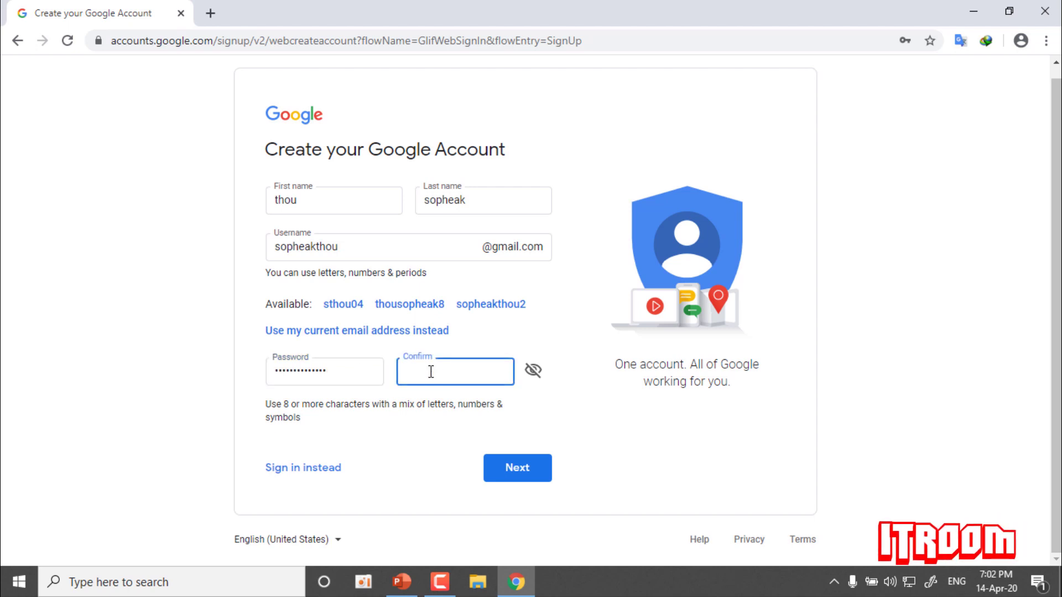
pyautogui.doubleClick(360, 364)
pyautogui.press('Tab')
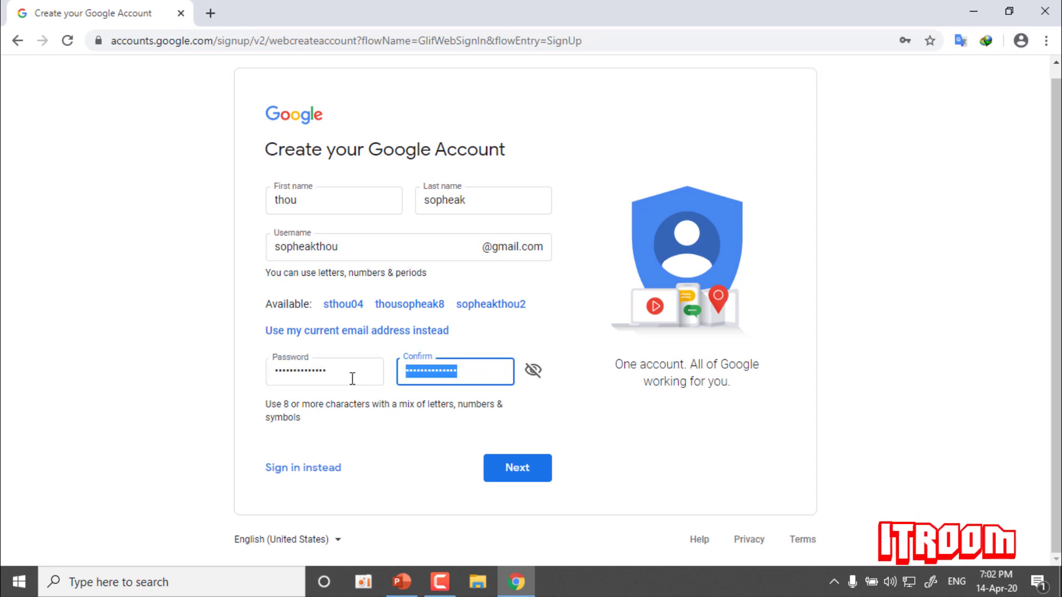
# - Compare the password and confirmation entries by selecting their contents
pyautogui.click(467, 412)
pyautogui.doubleClick(475, 378)
pyautogui.click(507, 369)
pyautogui.doubleClick(474, 369)
pyautogui.doubleClick(274, 374)
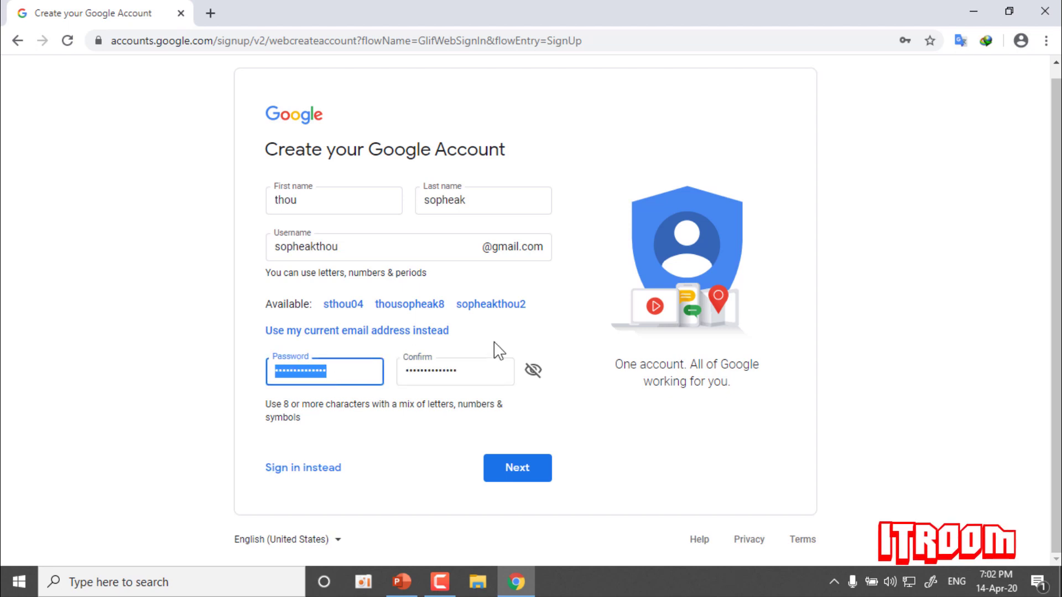
pyautogui.doubleClick(477, 370)
pyautogui.doubleClick(343, 371)
pyautogui.click(474, 365)
pyautogui.doubleClick(435, 365)
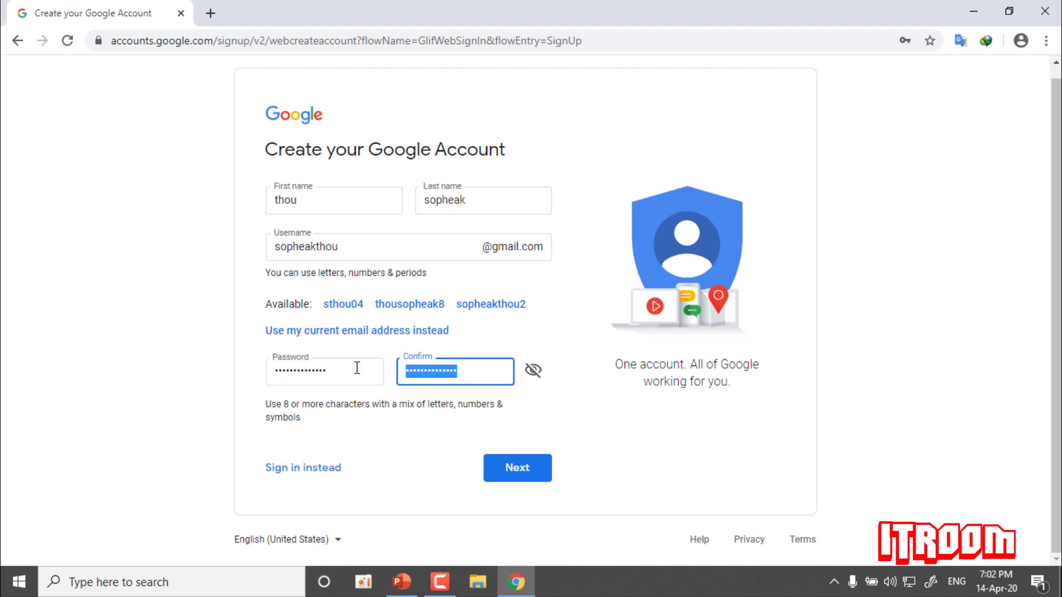
pyautogui.doubleClick(356, 368)
pyautogui.click(337, 378)
pyautogui.doubleClick(337, 378)
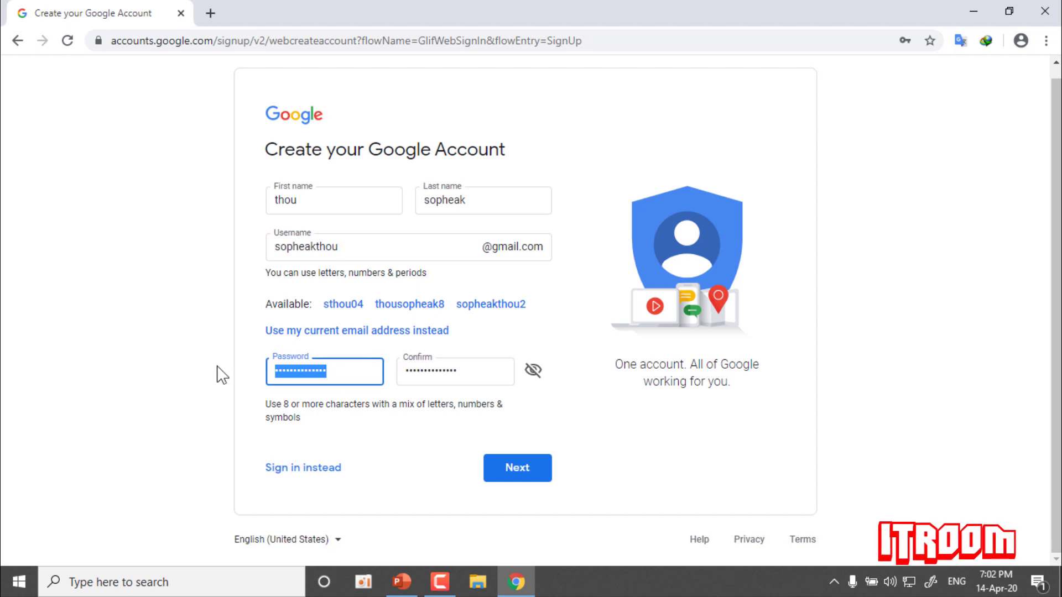
pyautogui.doubleClick(484, 367)
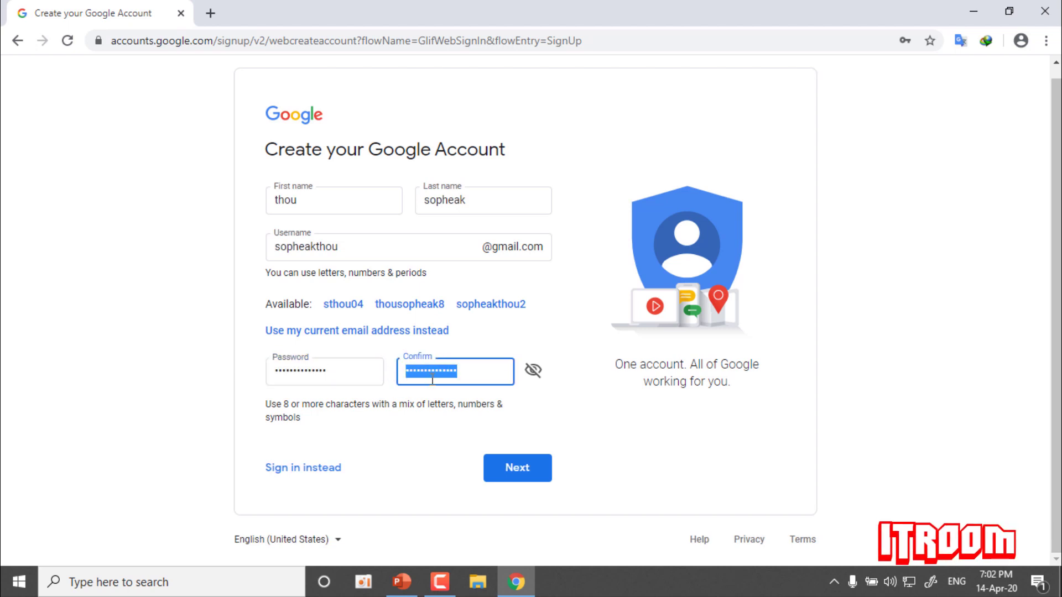
pyautogui.click(466, 375)
pyautogui.doubleClick(467, 375)
# - Recheck the name, username and password fields before submitting
pyautogui.moveTo(346, 372); pyautogui.dragTo(239, 366)
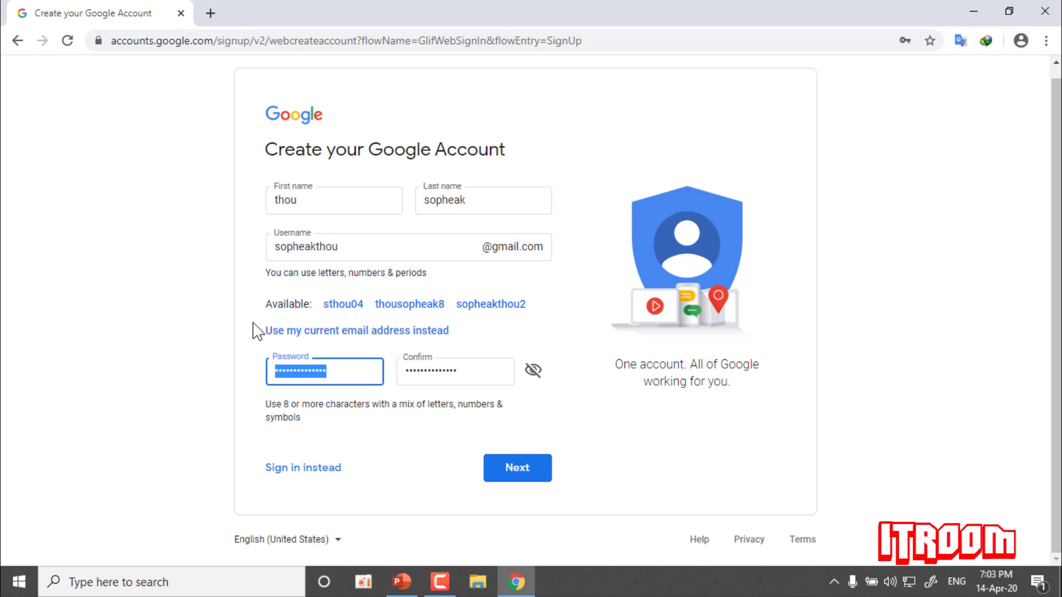
pyautogui.click(372, 378)
pyautogui.click(457, 375)
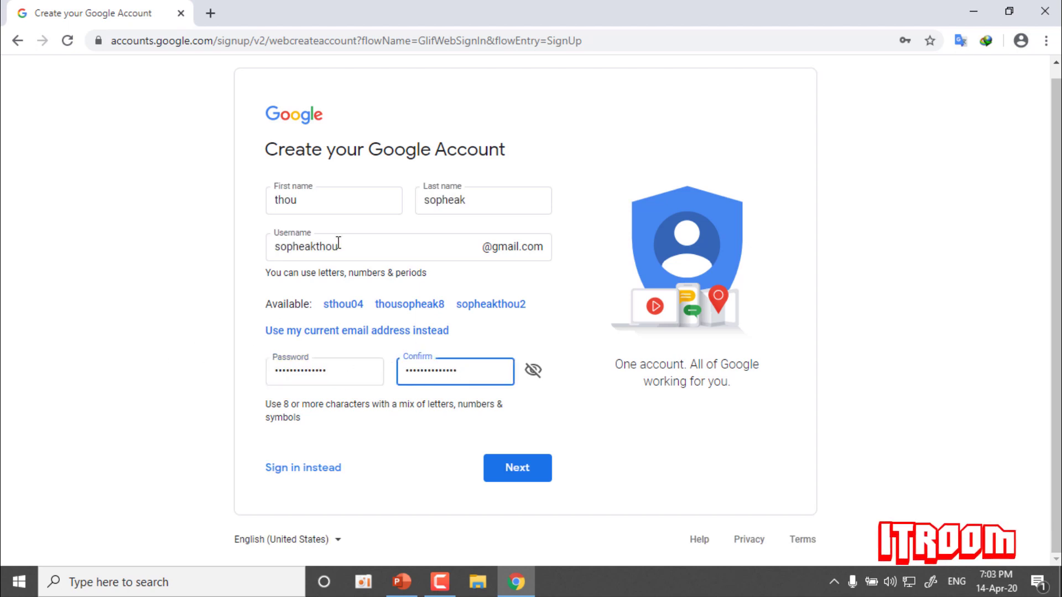
pyautogui.click(330, 201)
pyautogui.click(492, 209)
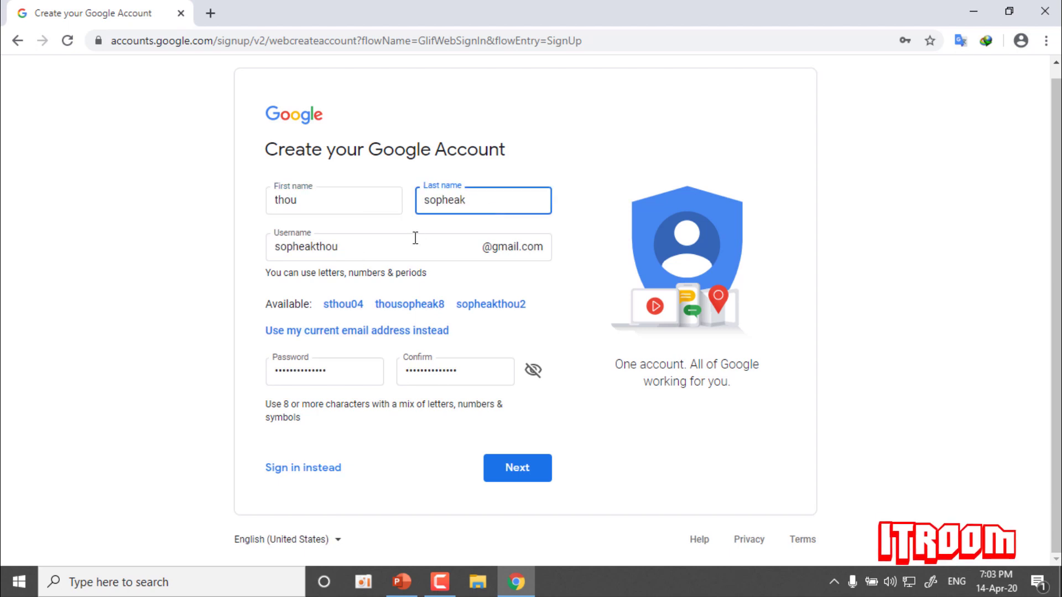
pyautogui.click(376, 248)
pyautogui.moveTo(422, 254); pyautogui.dragTo(224, 265)
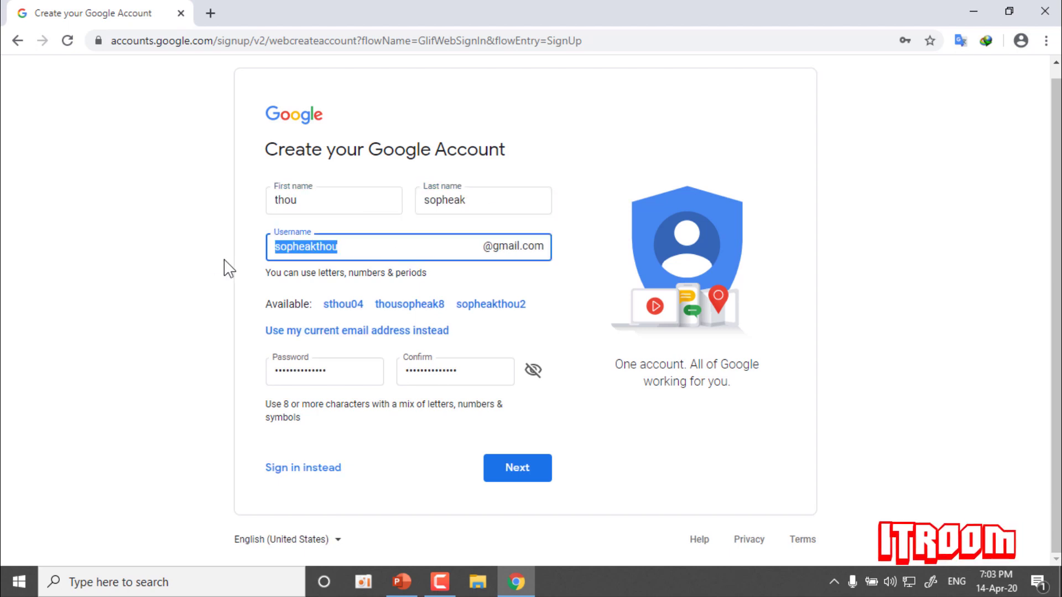
pyautogui.click(332, 377)
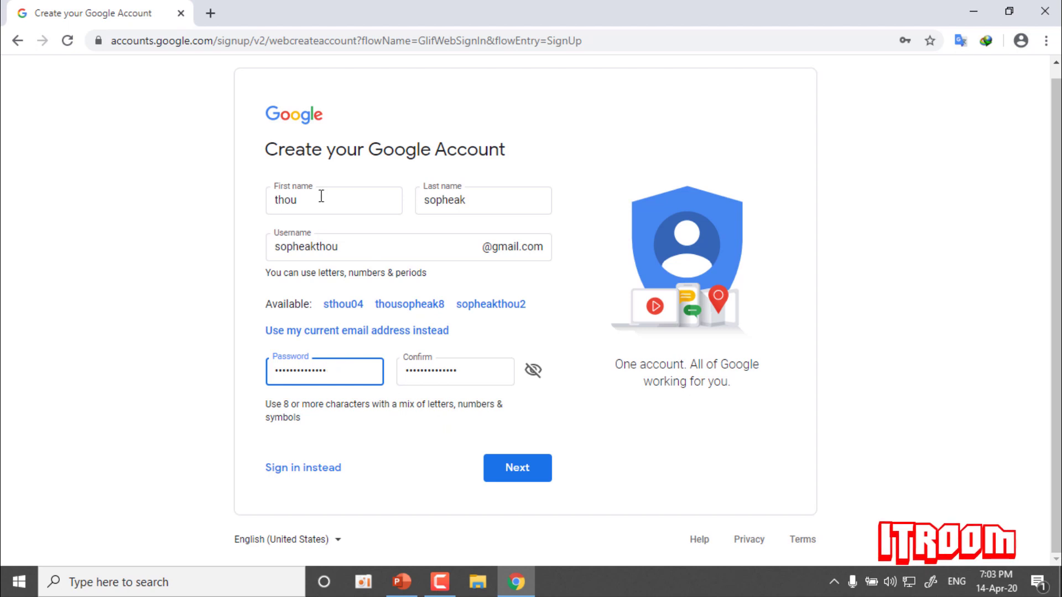
pyautogui.click(357, 246)
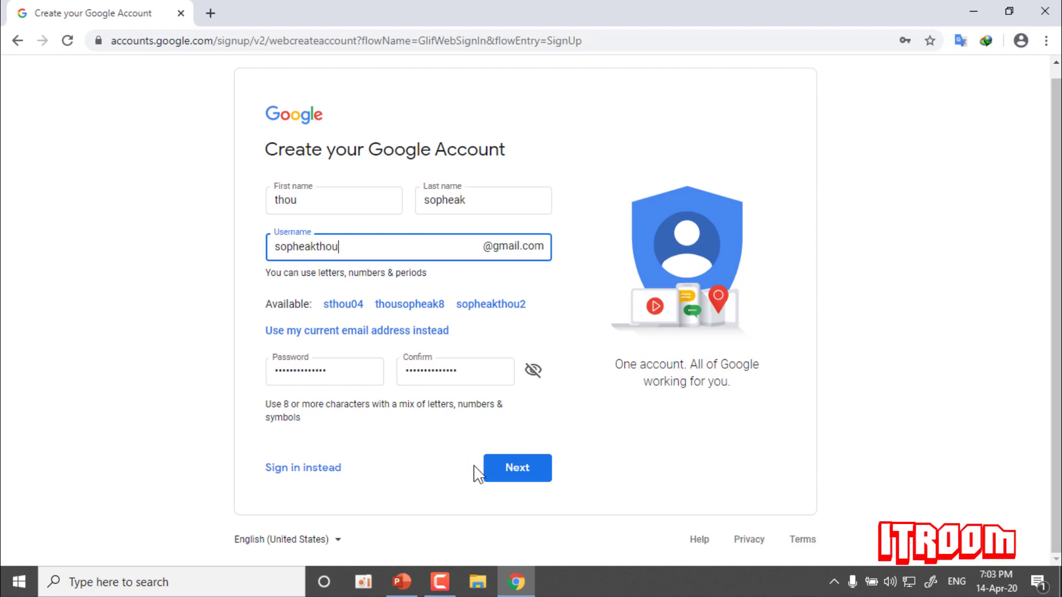
# - Submit the form and see the username rejected as taken, with three alternatives offered
pyautogui.click(523, 472)
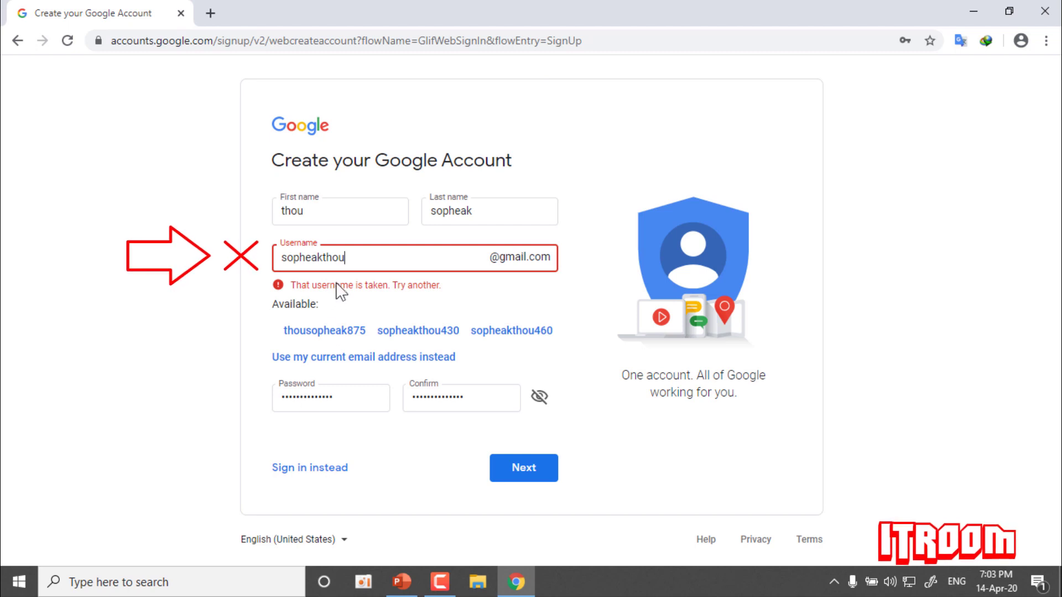
pyautogui.moveTo(374, 258); pyautogui.dragTo(117, 264)
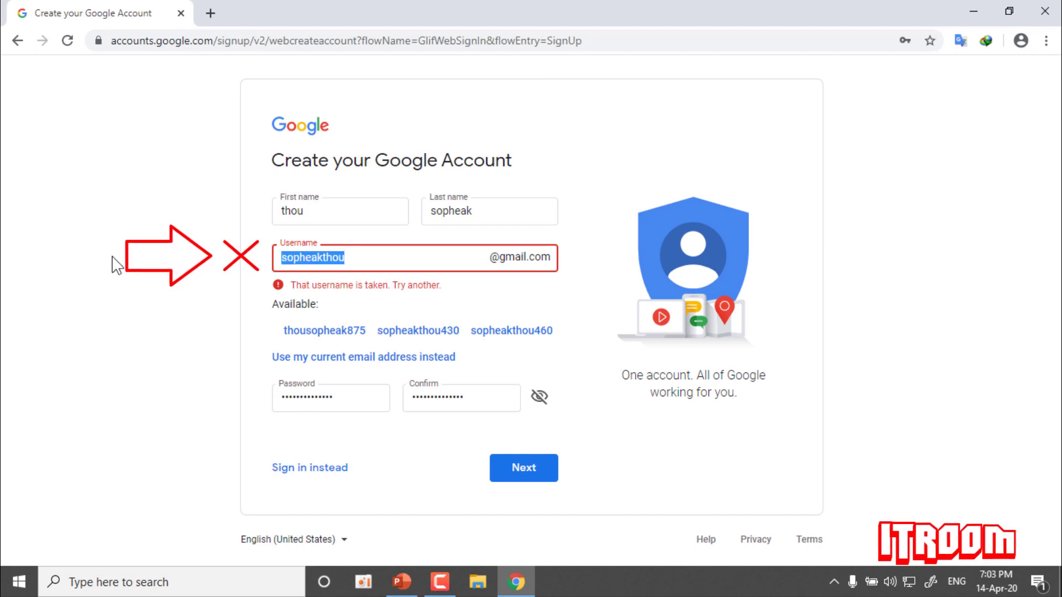
pyautogui.click(363, 267)
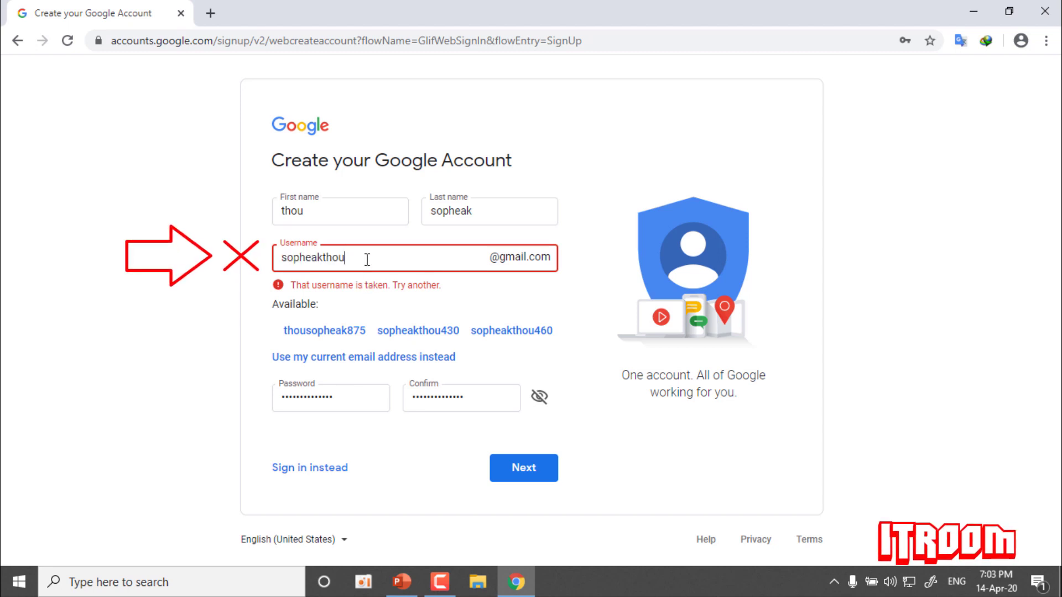
pyautogui.moveTo(364, 267); pyautogui.dragTo(209, 266)
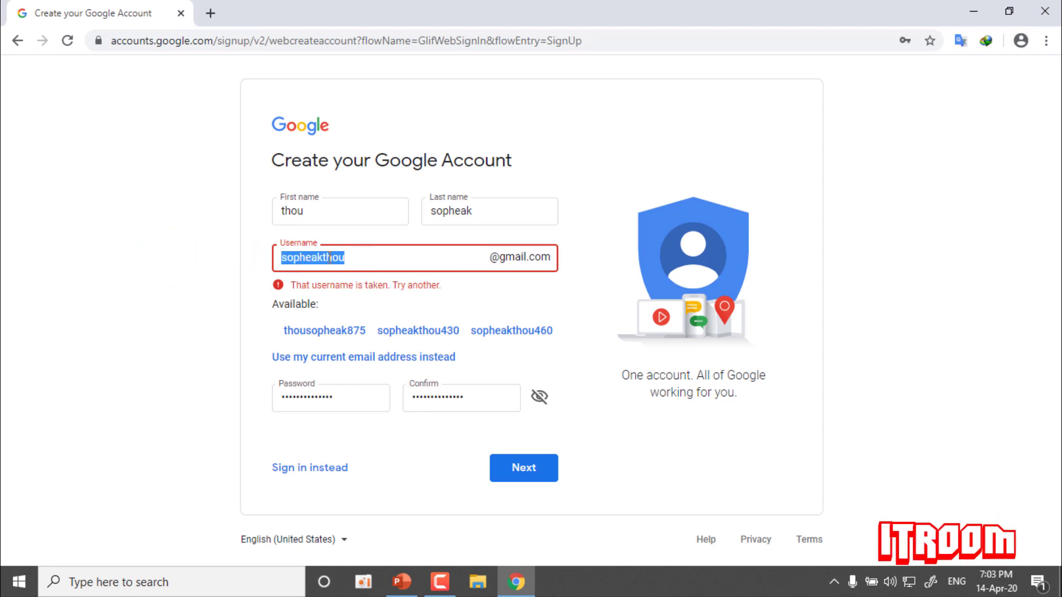
pyautogui.click(349, 258)
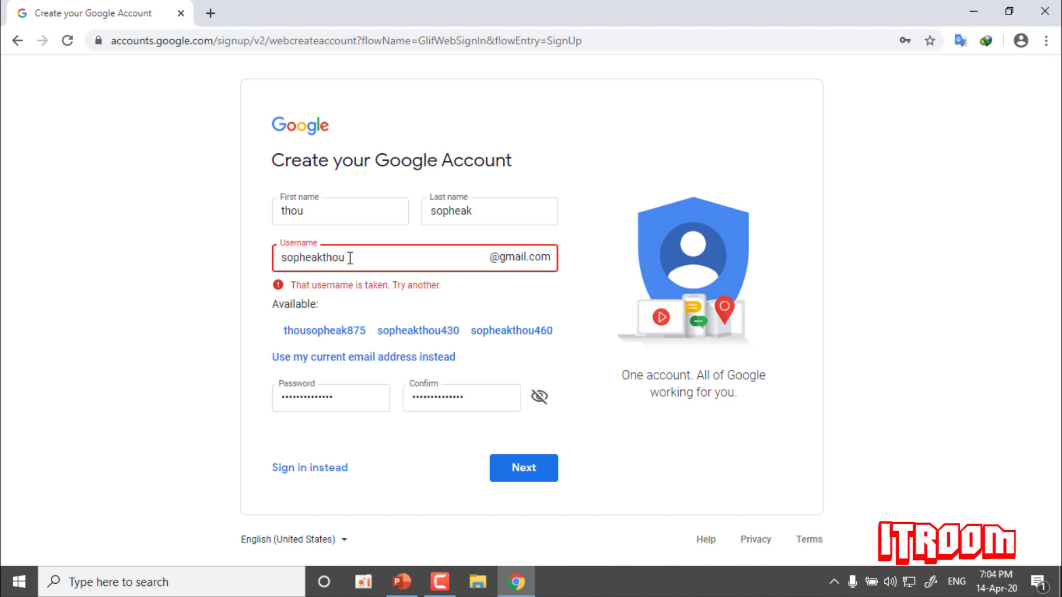
pyautogui.moveTo(368, 259); pyautogui.dragTo(221, 261)
pyautogui.click(377, 257)
pyautogui.moveTo(405, 260); pyautogui.dragTo(241, 254)
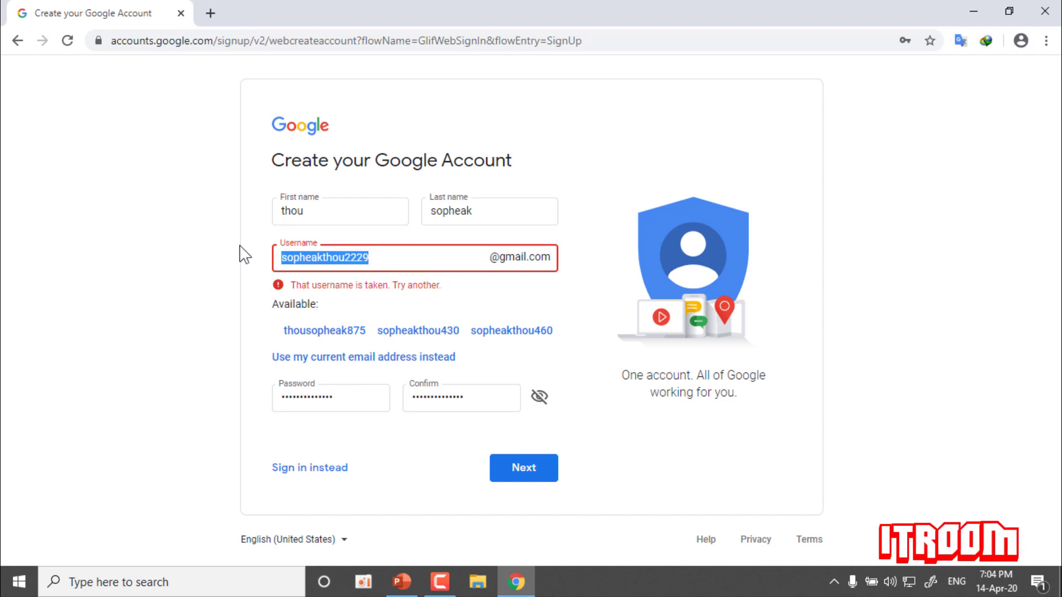
pyautogui.click(319, 256)
pyautogui.moveTo(344, 258); pyautogui.dragTo(398, 258)
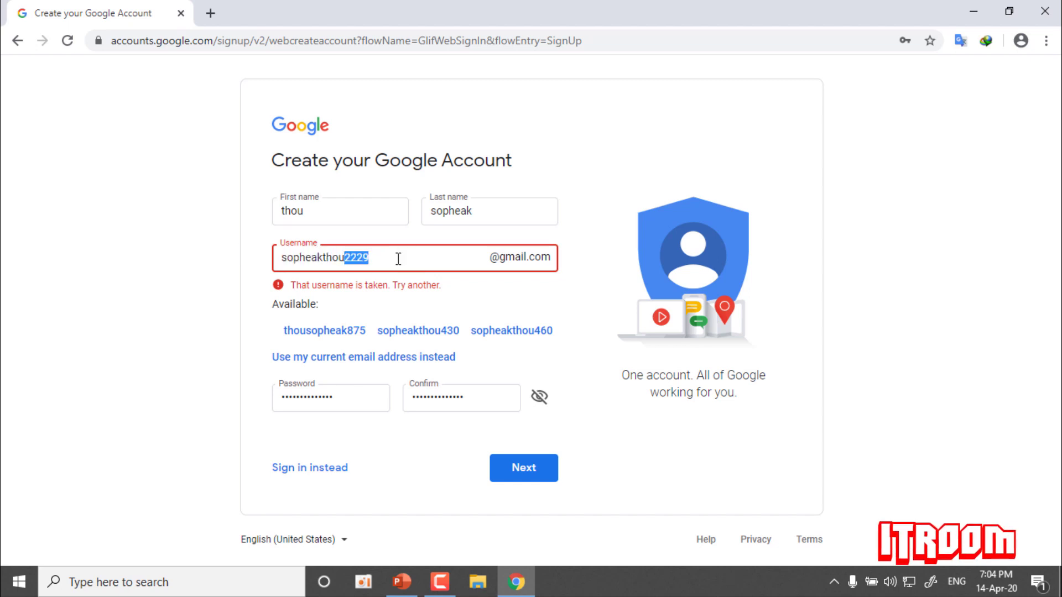
pyautogui.doubleClick(398, 259)
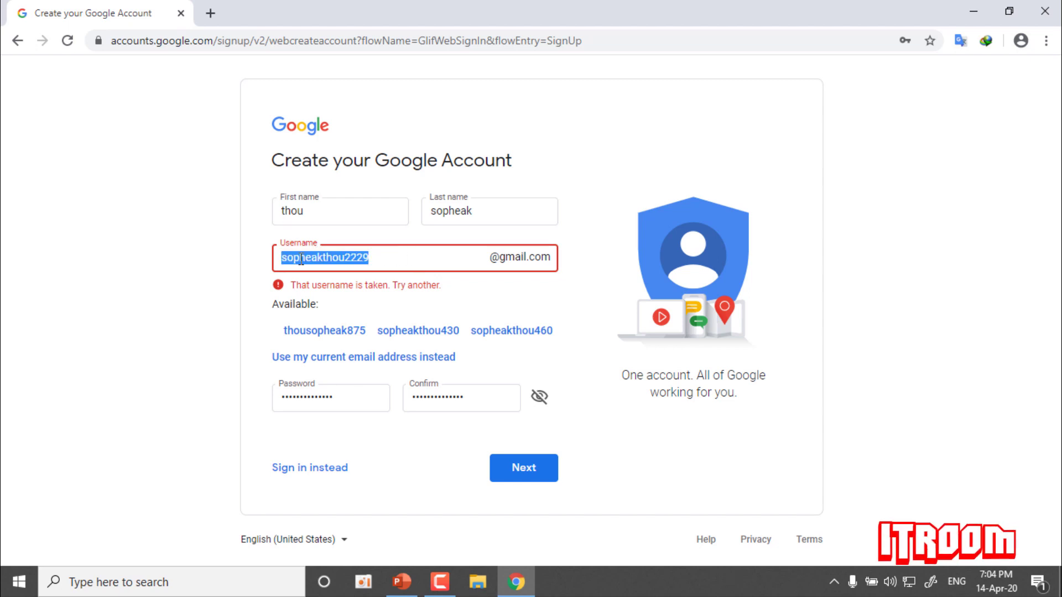
pyautogui.click(402, 255)
pyautogui.moveTo(404, 254); pyautogui.dragTo(282, 259)
pyautogui.click(351, 256)
pyautogui.moveTo(384, 256); pyautogui.dragTo(276, 258)
pyautogui.click(346, 259)
pyautogui.doubleClick(347, 258)
pyautogui.click(356, 258)
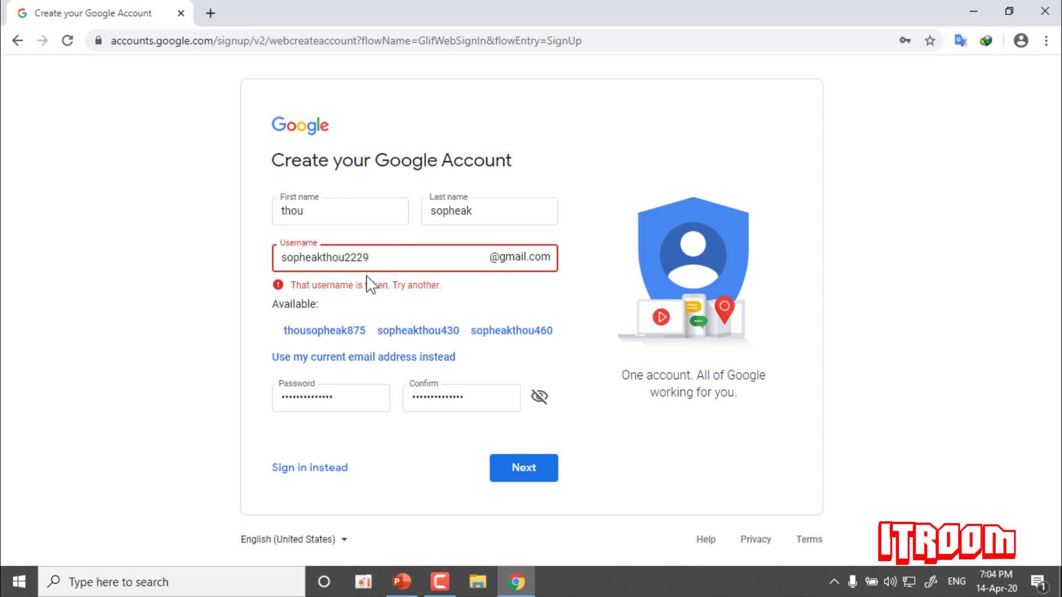
pyautogui.moveTo(385, 258); pyautogui.dragTo(230, 264)
pyautogui.click(338, 260)
pyautogui.moveTo(338, 259); pyautogui.dragTo(272, 265)
pyautogui.moveTo(345, 259); pyautogui.dragTo(277, 258)
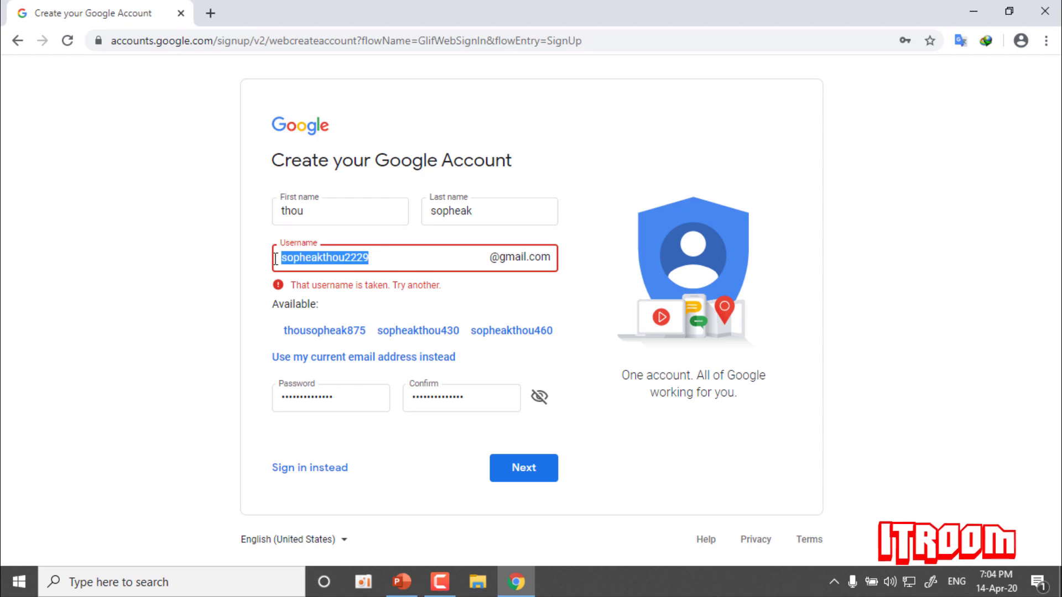
pyautogui.click(343, 259)
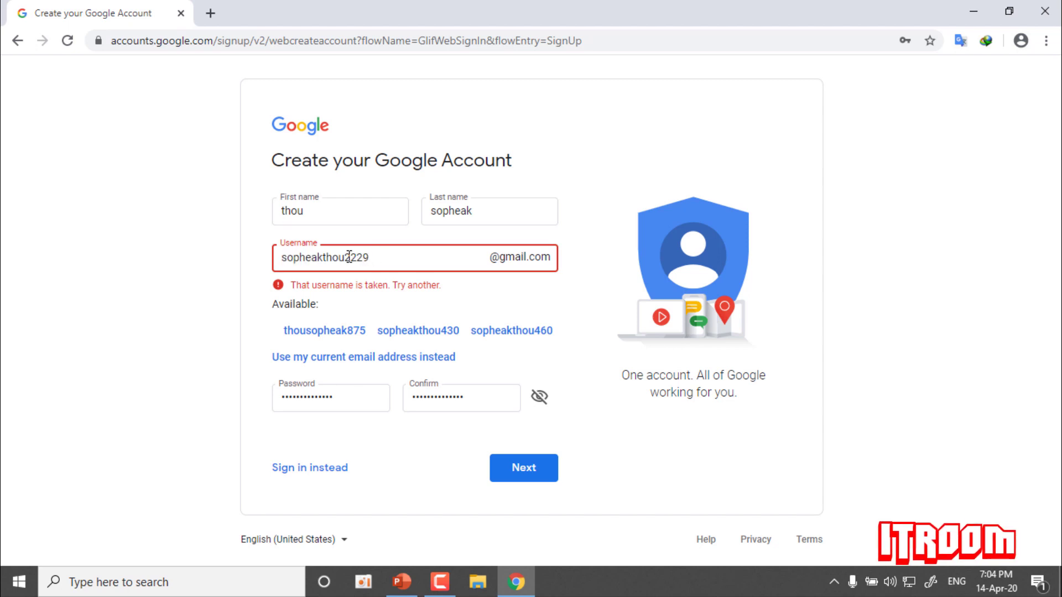
pyautogui.moveTo(349, 257); pyautogui.dragTo(273, 258)
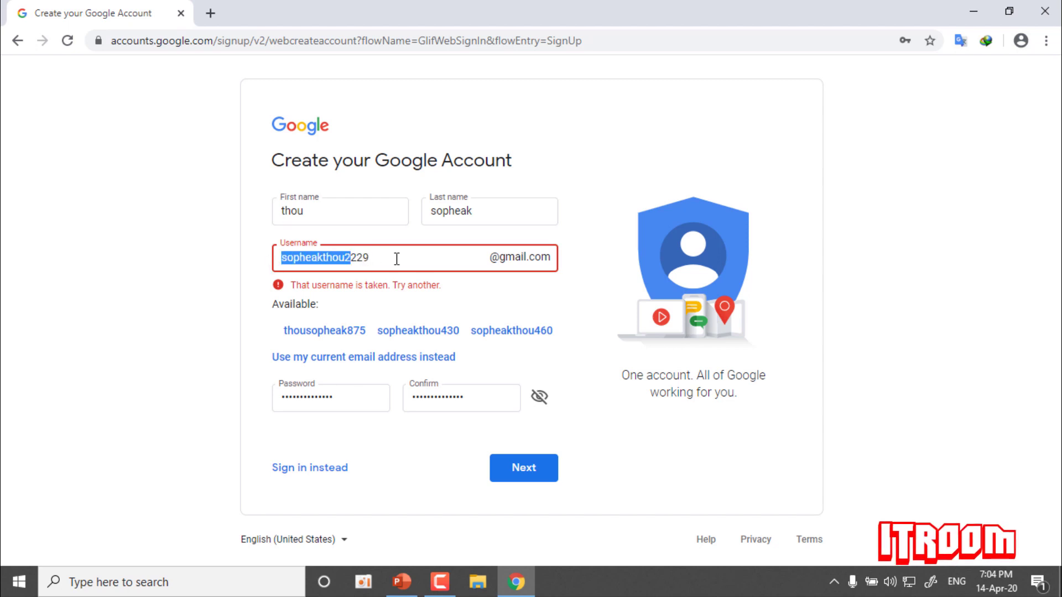
pyautogui.moveTo(396, 260); pyautogui.dragTo(282, 257)
pyautogui.click(364, 261)
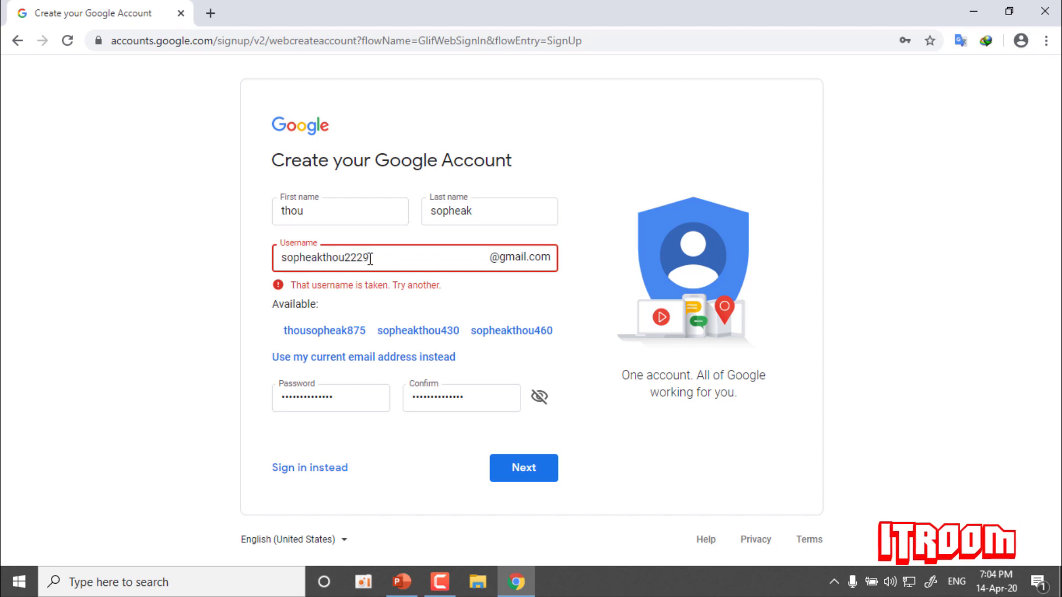
pyautogui.moveTo(370, 259); pyautogui.dragTo(278, 268)
pyautogui.click(394, 259)
# - Submit the name, username and password, then highlight the new Gmail address on the welcome page
pyautogui.click(520, 467)
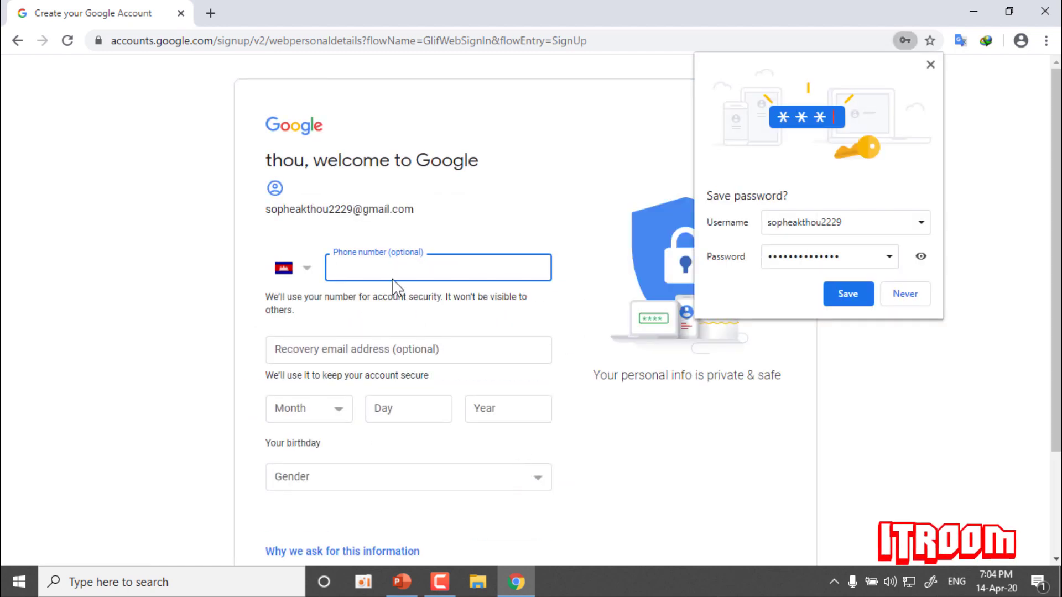
pyautogui.moveTo(267, 213)
pyautogui.mouseDown()
pyautogui.moveTo(429, 220)
pyautogui.moveTo(260, 217)
pyautogui.mouseUp()
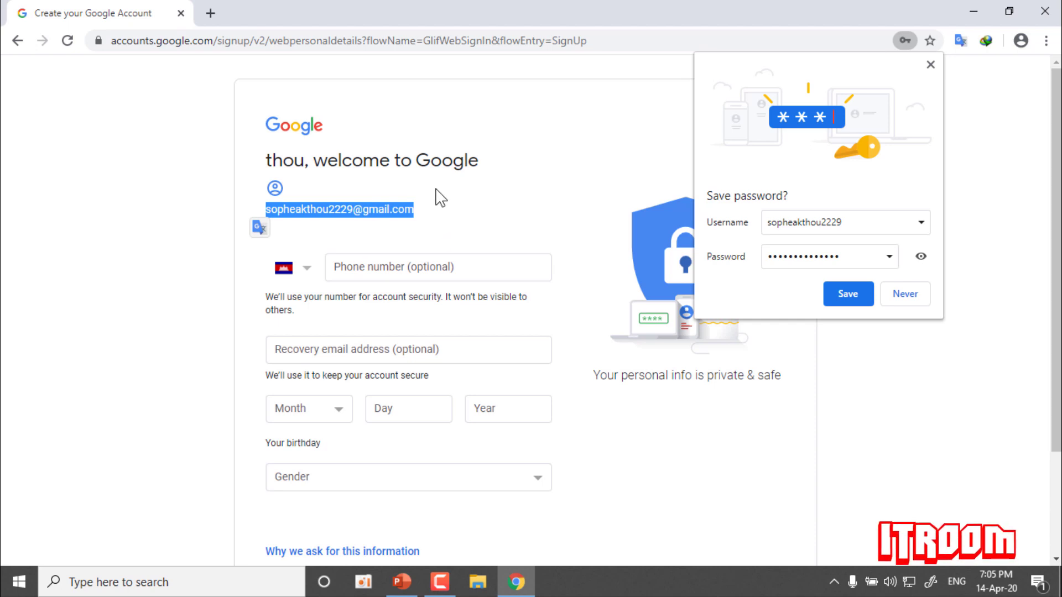
pyautogui.moveTo(436, 213); pyautogui.dragTo(264, 220)
pyautogui.click(279, 210)
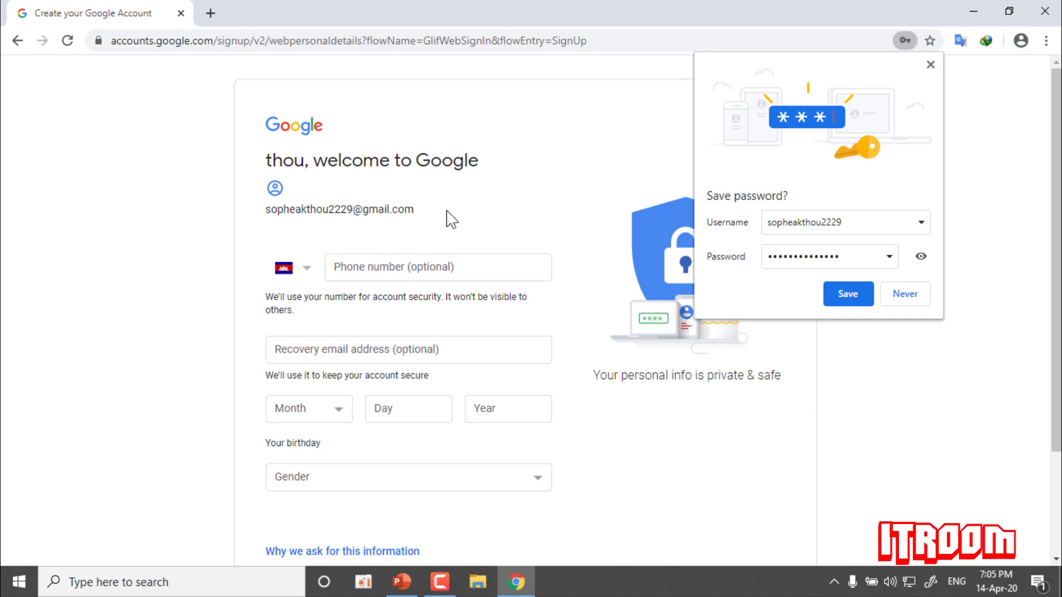
pyautogui.moveTo(452, 220); pyautogui.dragTo(258, 224)
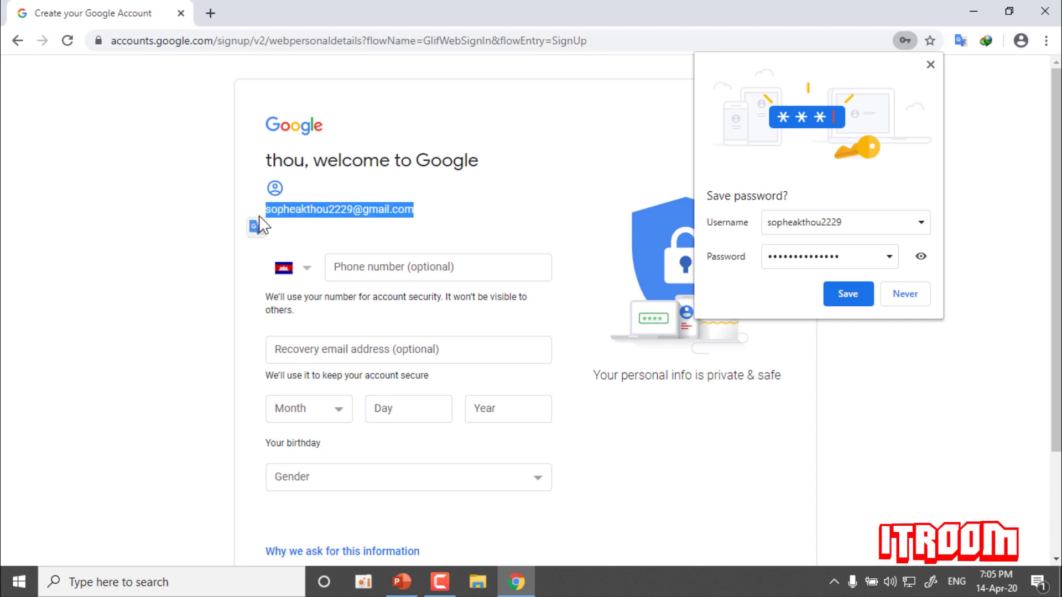
# - Fill the phone number from the autofill suggestion, keeping Cambodia (+855) as the country
pyautogui.click(450, 224)
pyautogui.click(487, 260)
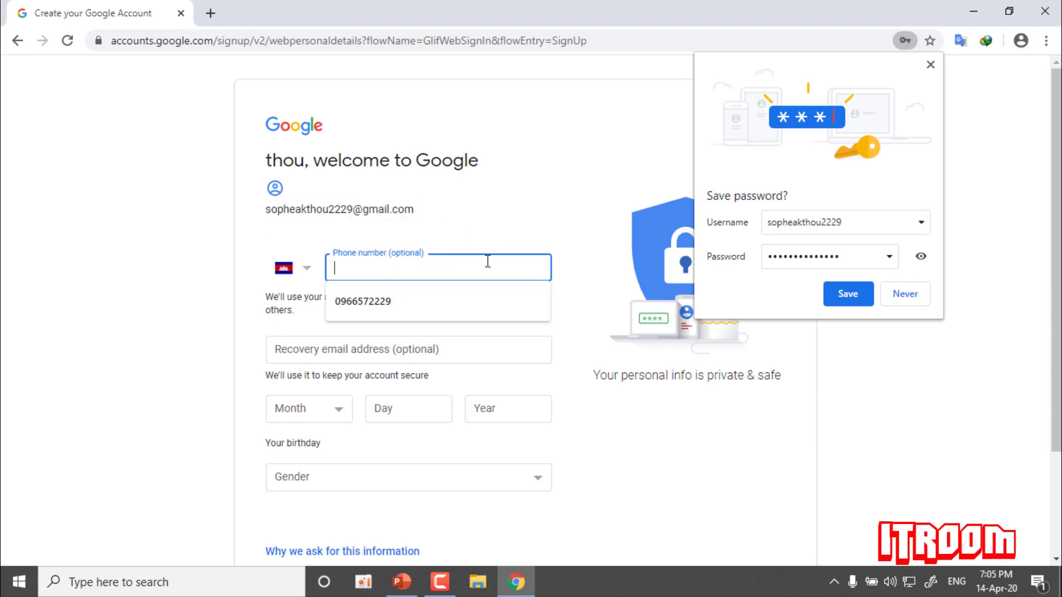
pyautogui.scroll(-1, 459, 244)
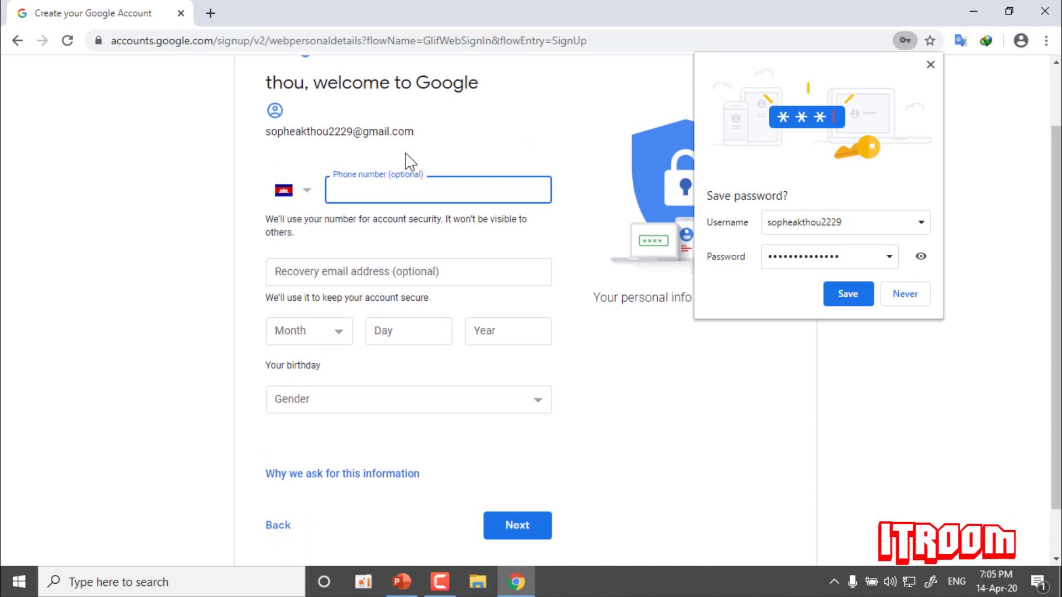
pyautogui.click(519, 147)
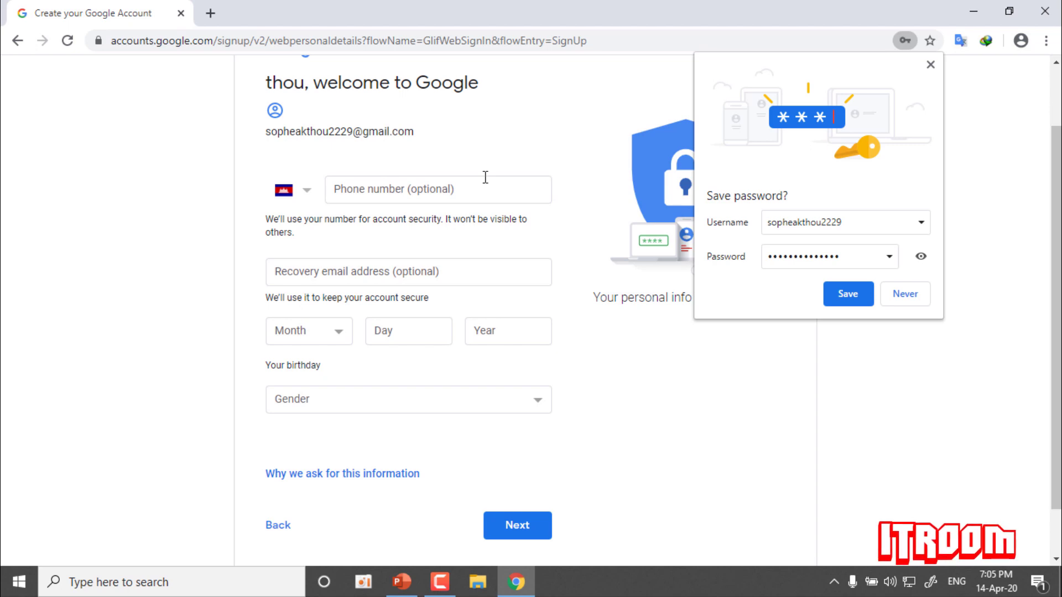
pyautogui.click(459, 189)
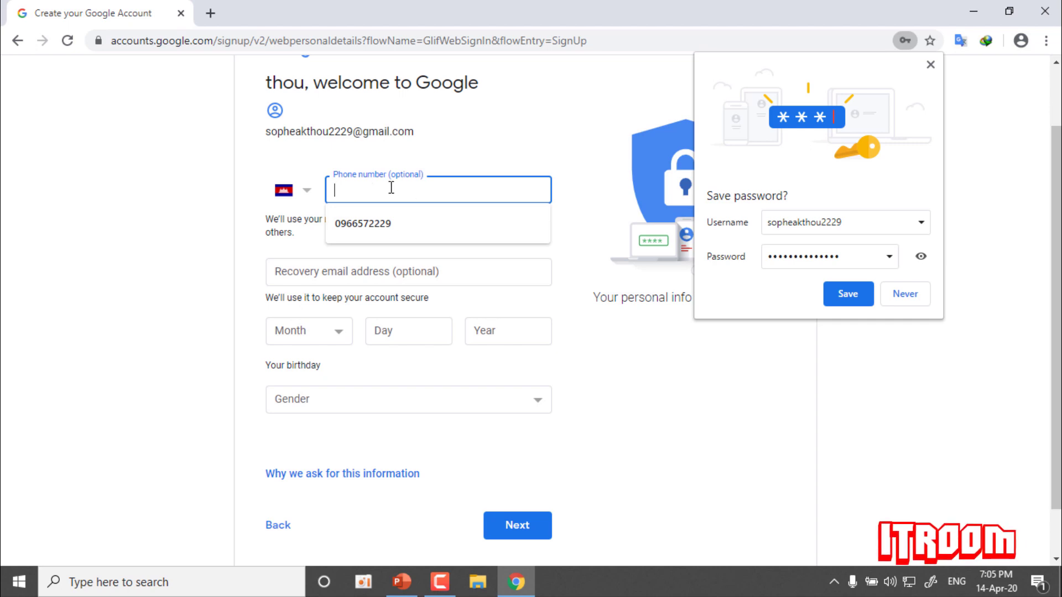
pyautogui.click(374, 219)
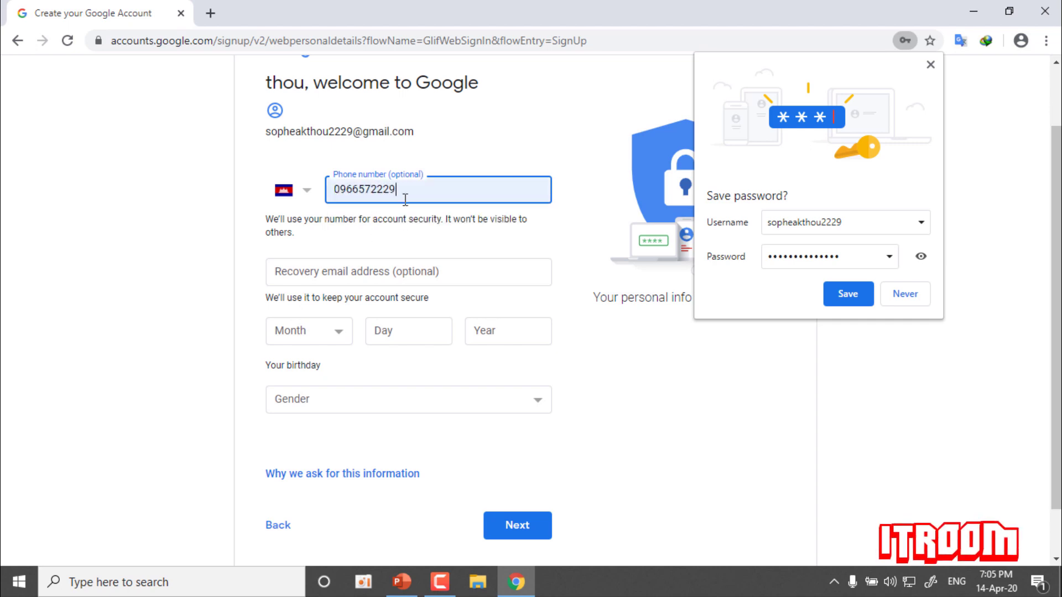
pyautogui.click(308, 194)
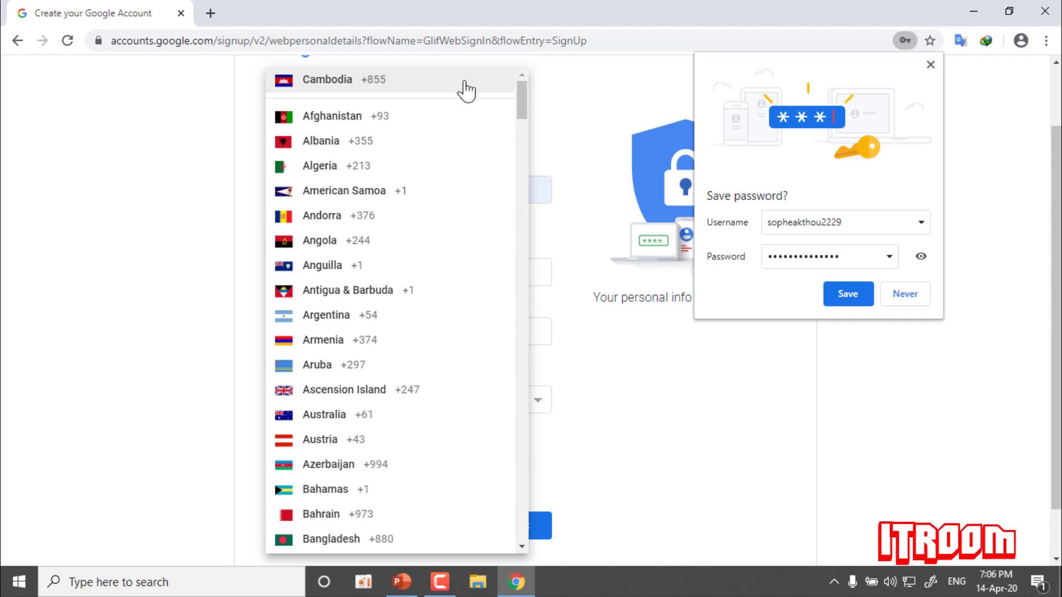
pyautogui.click(565, 95)
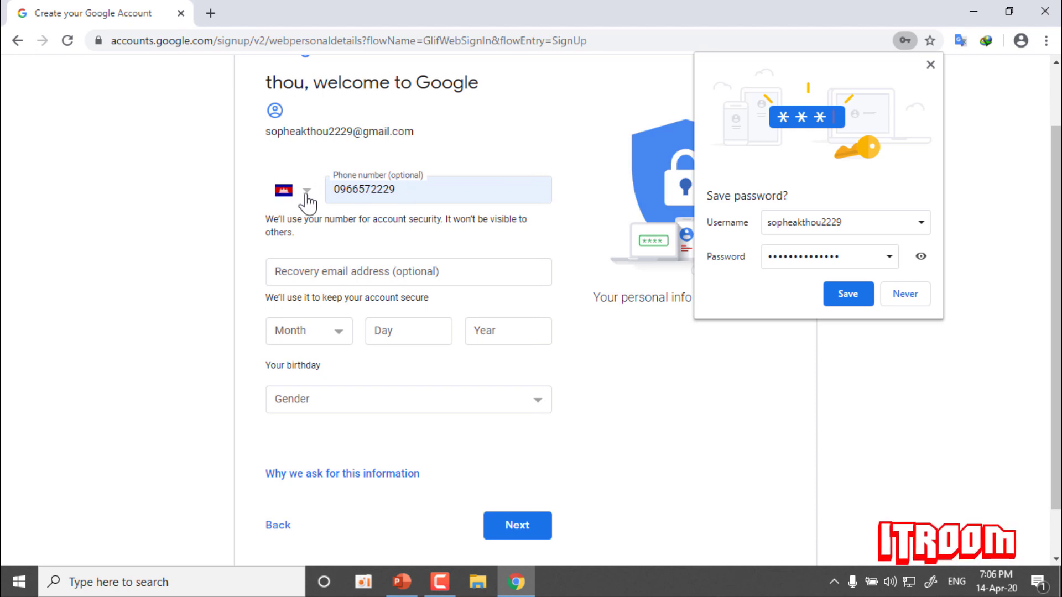
# - Check the entered phone number by selecting its text
pyautogui.doubleClick(425, 189)
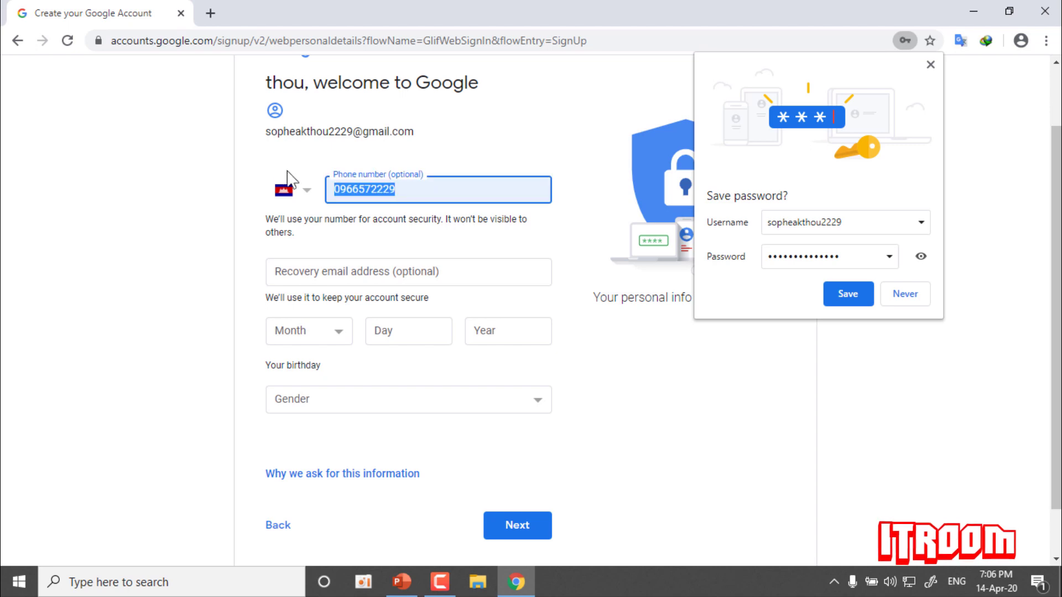
pyautogui.click(424, 190)
pyautogui.moveTo(443, 190); pyautogui.dragTo(320, 201)
pyautogui.click(423, 189)
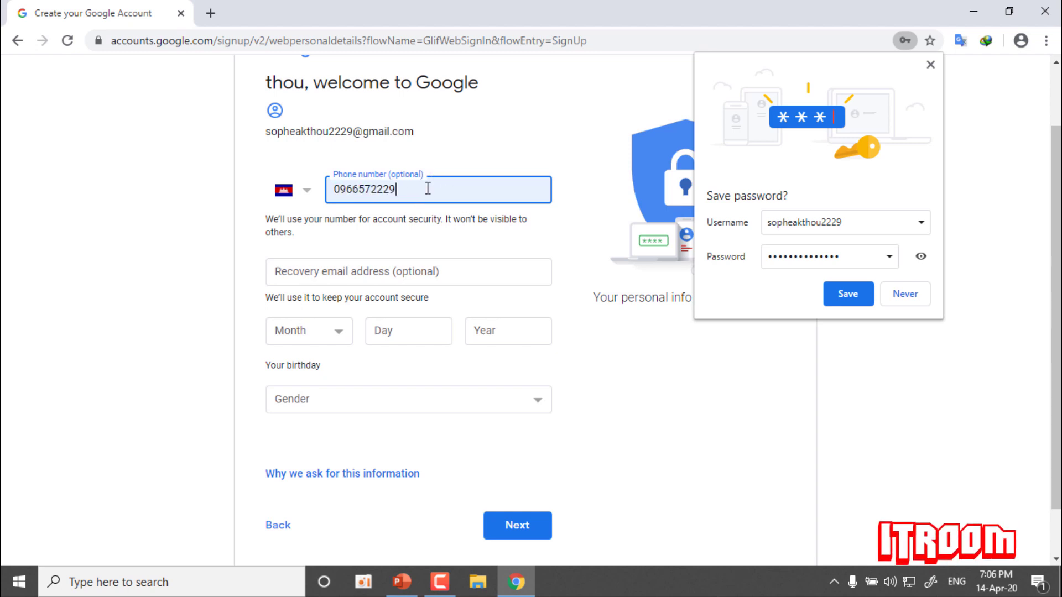
pyautogui.moveTo(427, 188); pyautogui.dragTo(308, 193)
pyautogui.moveTo(423, 191); pyautogui.dragTo(320, 198)
pyautogui.click(426, 188)
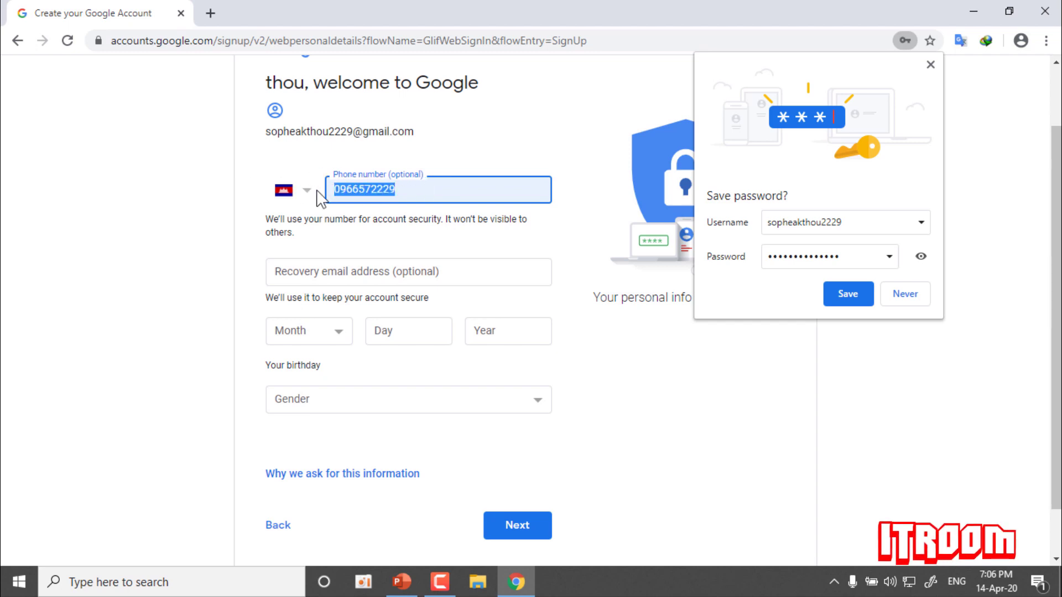
pyautogui.click(500, 166)
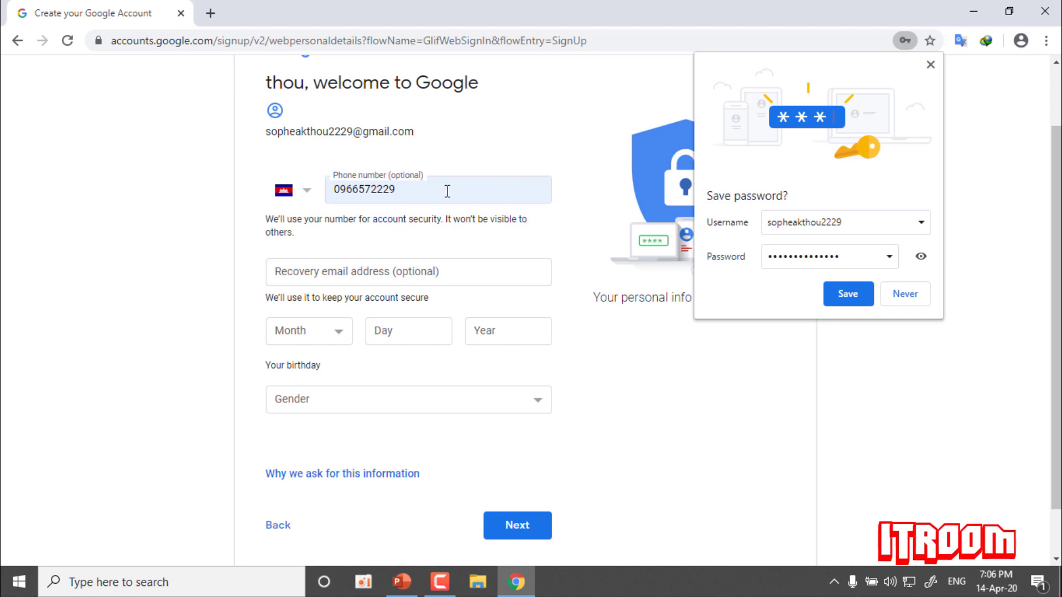
pyautogui.moveTo(447, 190); pyautogui.dragTo(308, 194)
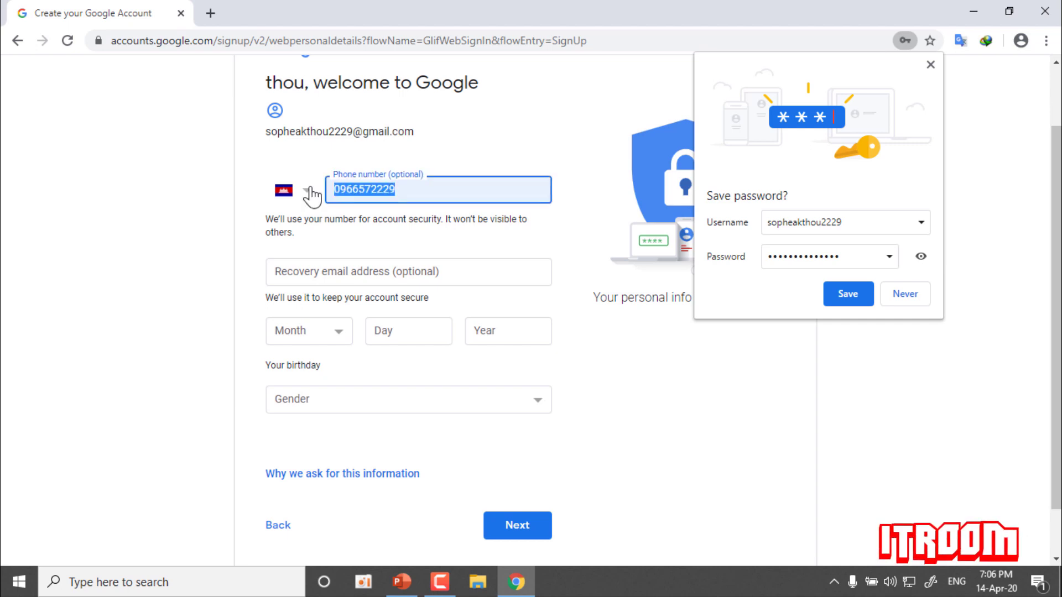
pyautogui.click(430, 184)
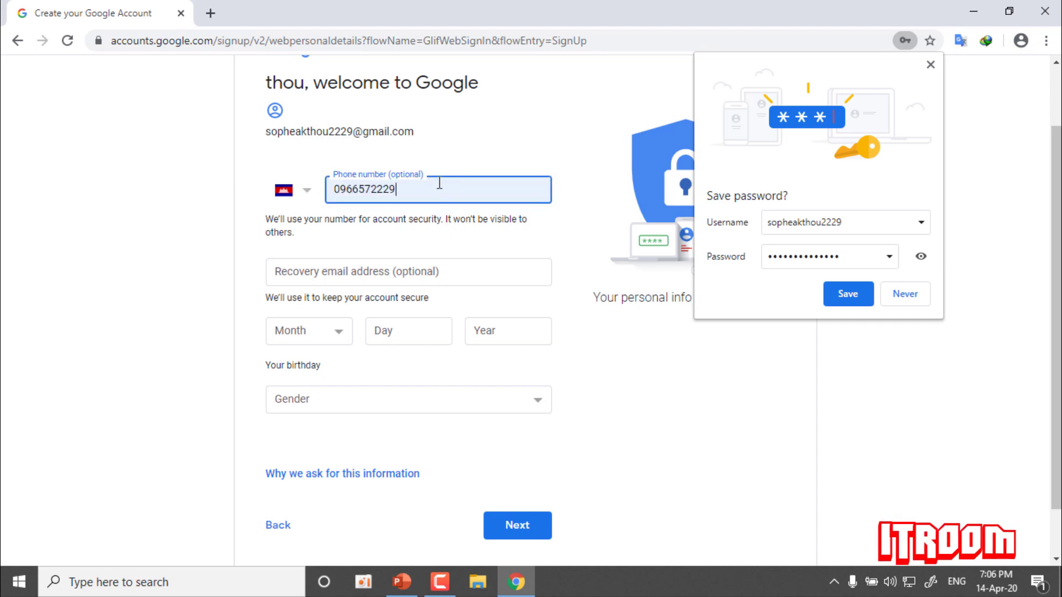
pyautogui.moveTo(437, 184); pyautogui.dragTo(330, 185)
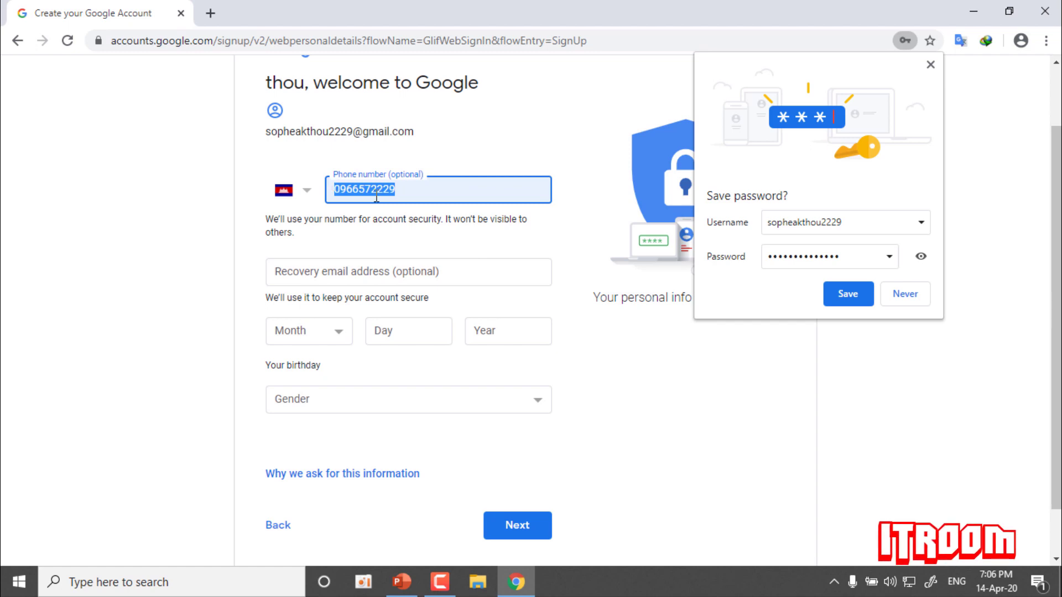
pyautogui.click(461, 196)
pyautogui.click(910, 300)
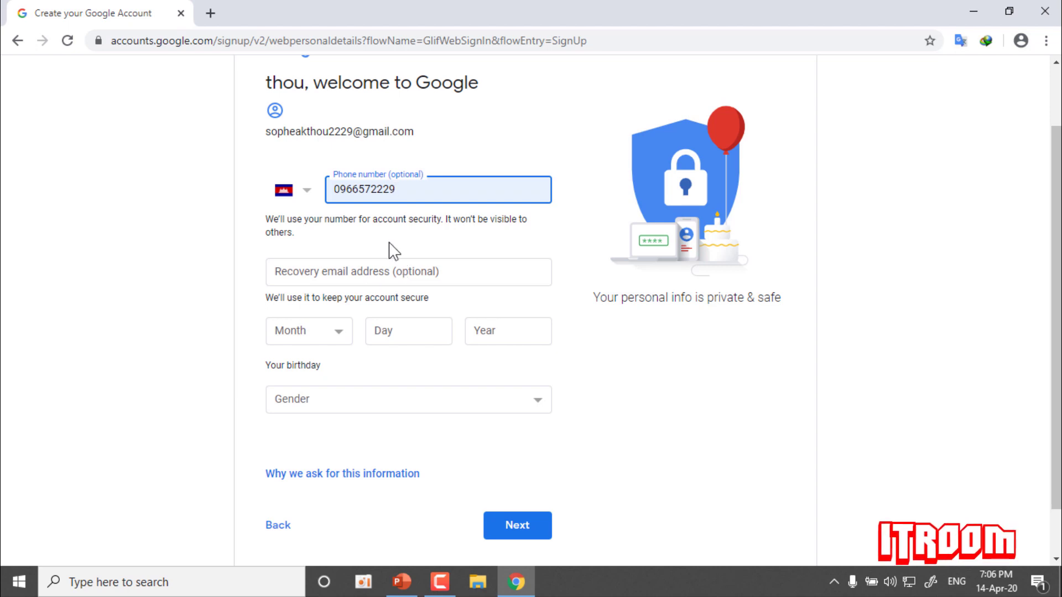
pyautogui.click(440, 275)
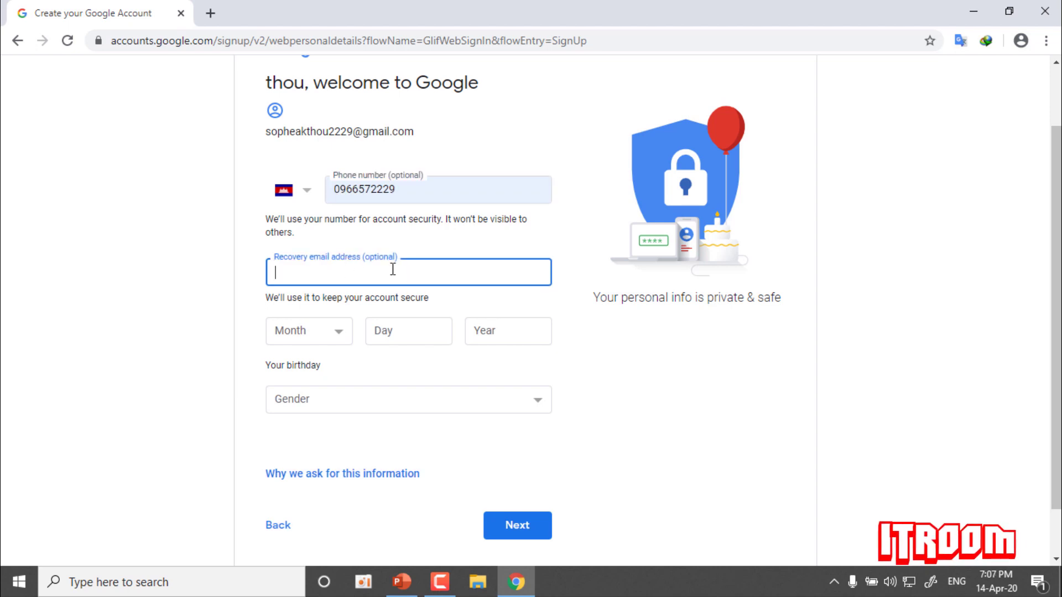
pyautogui.moveTo(428, 191); pyautogui.dragTo(298, 166)
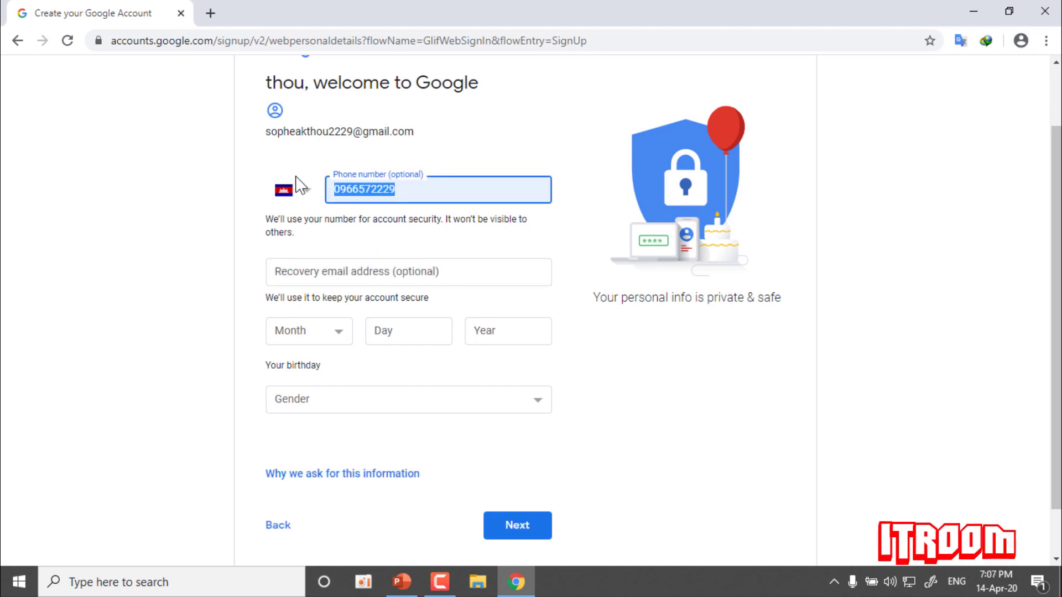
pyautogui.click(500, 144)
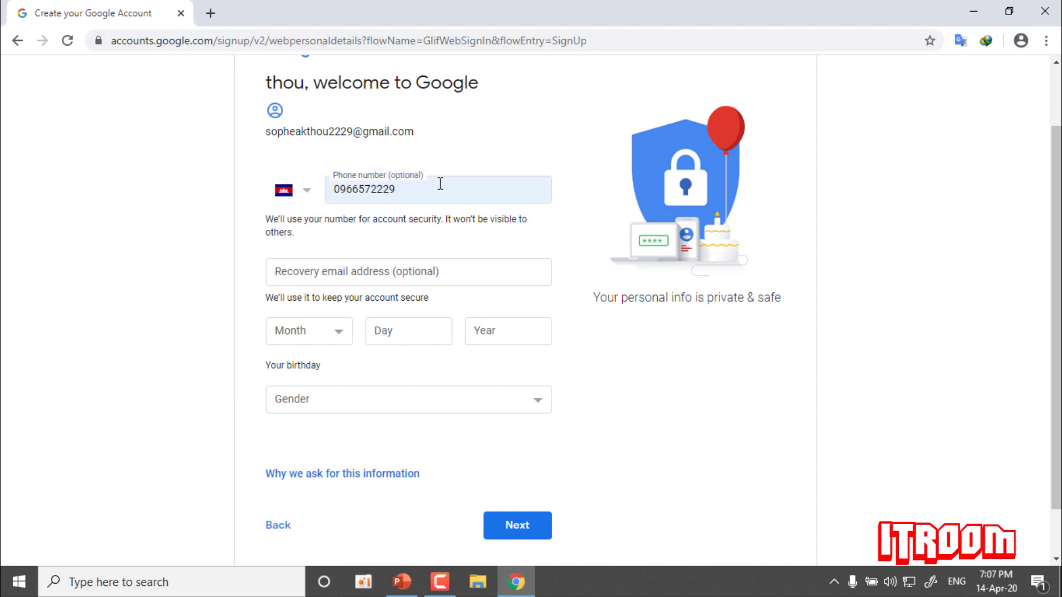
pyautogui.moveTo(407, 201); pyautogui.dragTo(303, 197)
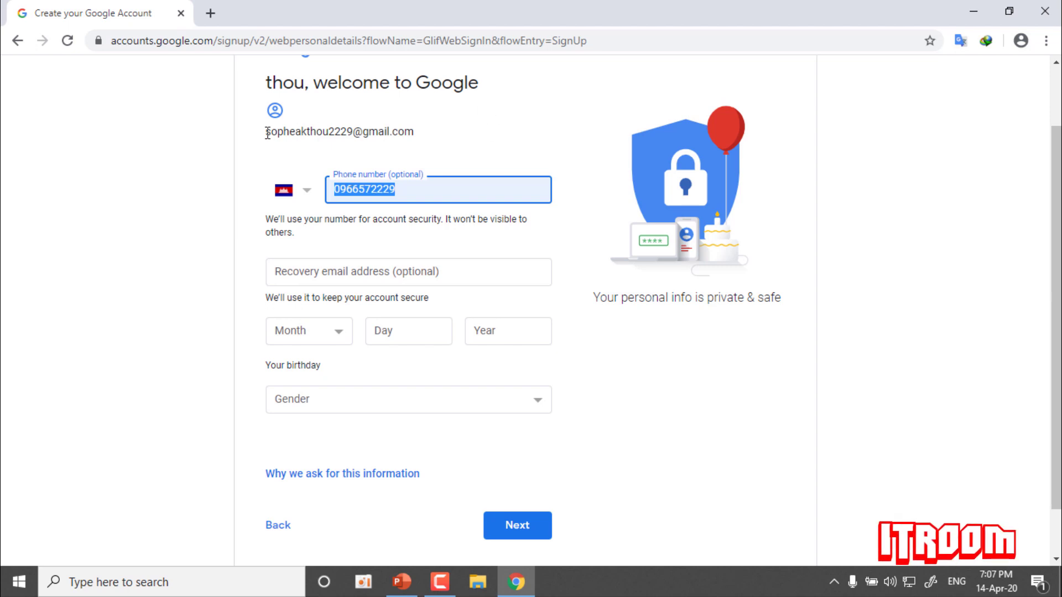
pyautogui.moveTo(266, 132); pyautogui.dragTo(419, 133)
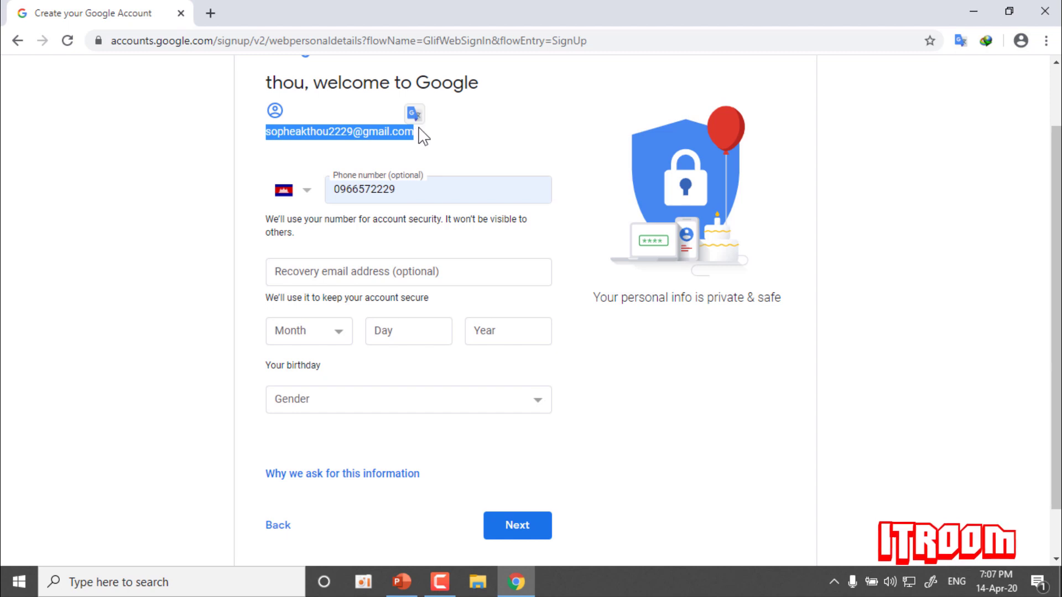
pyautogui.click(426, 142)
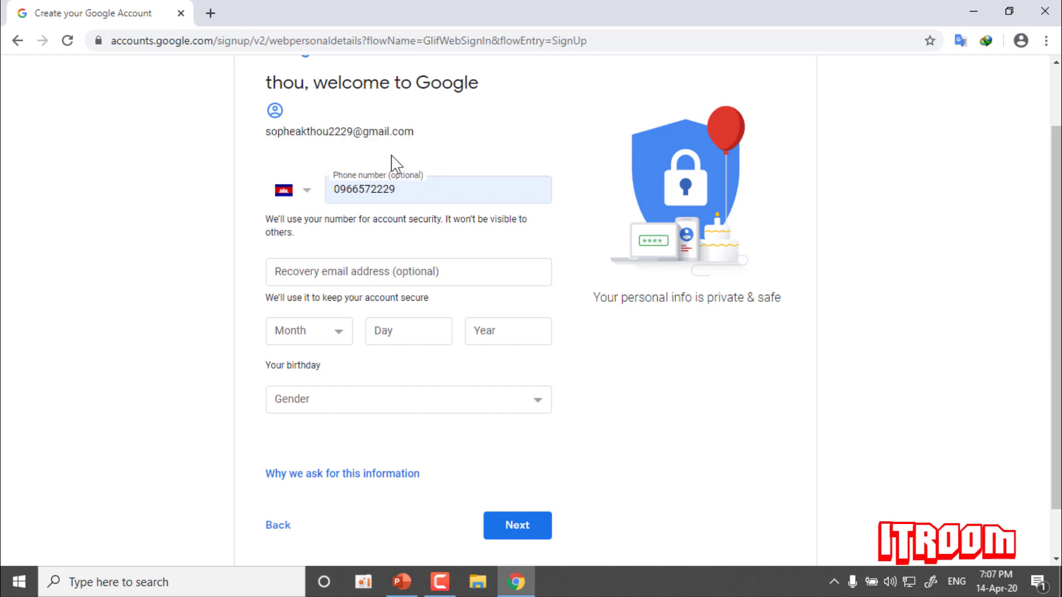
pyautogui.moveTo(411, 191); pyautogui.dragTo(323, 195)
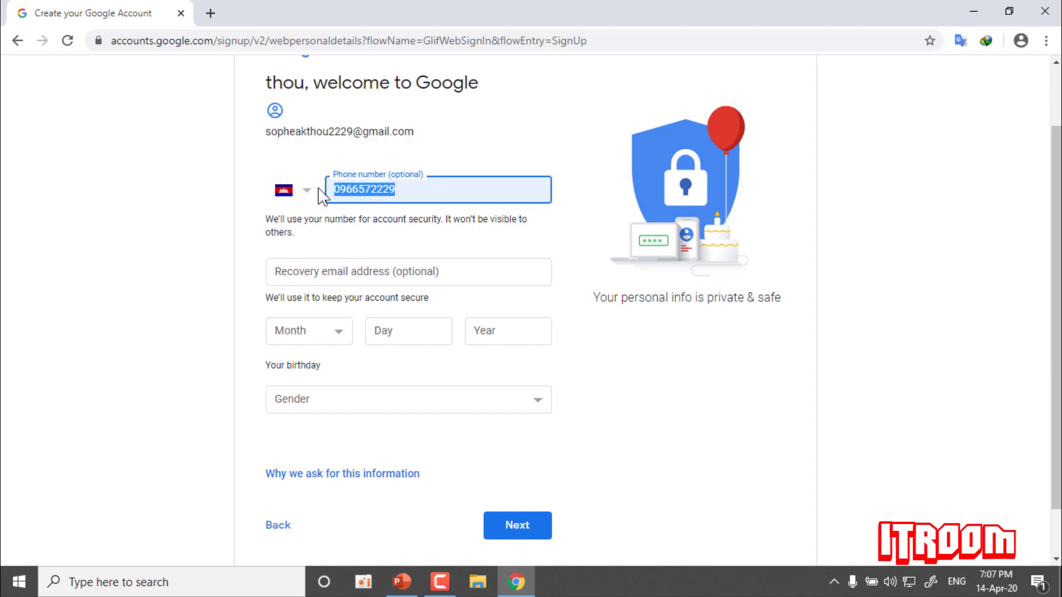
pyautogui.click(339, 264)
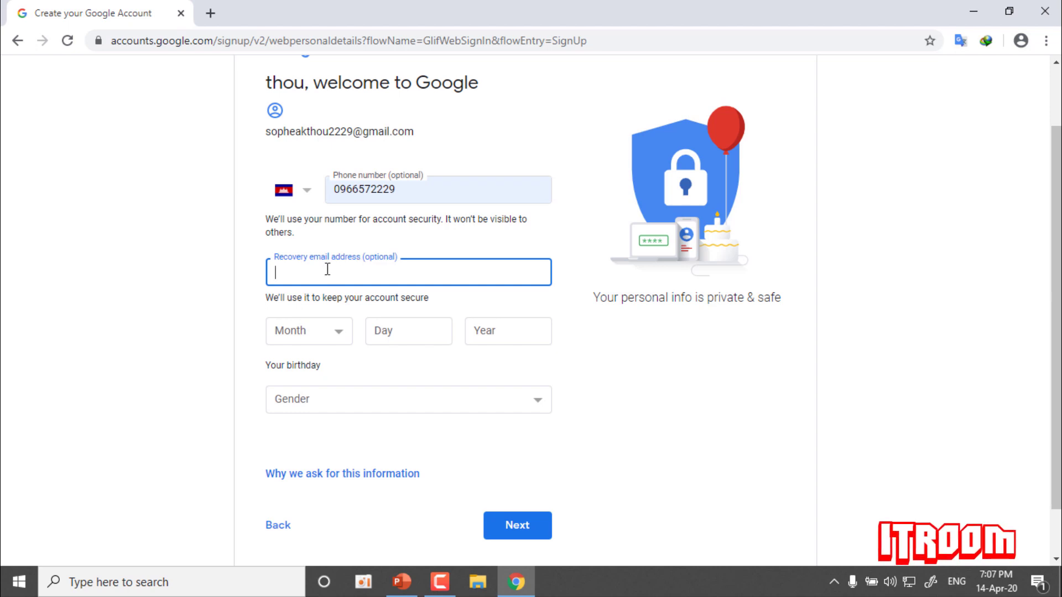
# - Type the recovery e-mail address into the Recovery email field
pyautogui.click(501, 154)
pyautogui.click(370, 272)
# - Verify the recovery e-mail and phone number by selecting their text
pyautogui.tripleClick(345, 272)
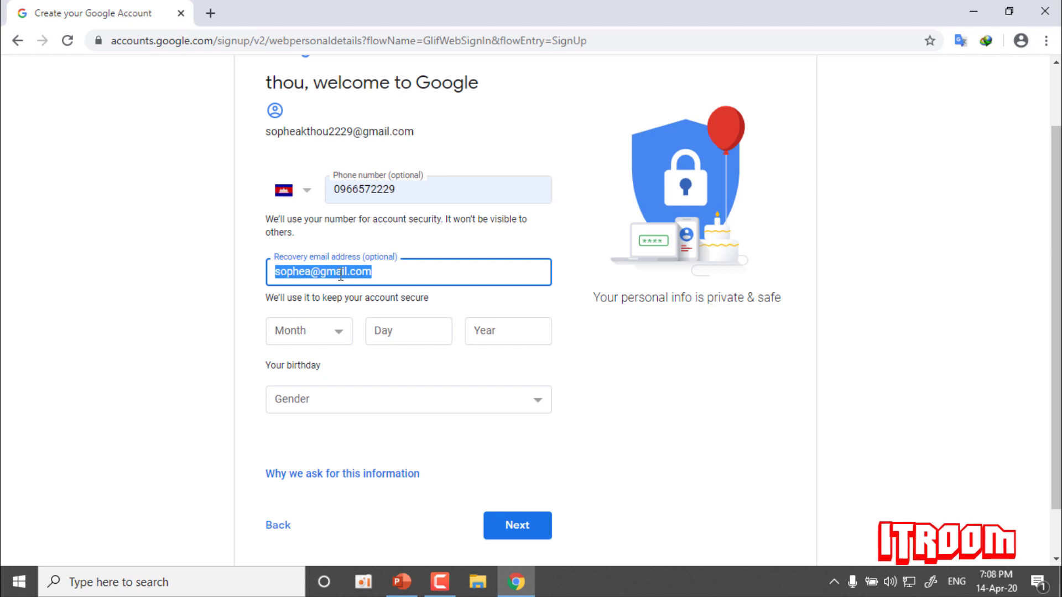
pyautogui.moveTo(389, 267); pyautogui.dragTo(265, 279)
pyautogui.click(410, 267)
pyautogui.moveTo(410, 268); pyautogui.dragTo(220, 273)
pyautogui.click(408, 276)
pyautogui.moveTo(420, 277); pyautogui.dragTo(261, 284)
pyautogui.click(384, 278)
pyautogui.moveTo(383, 279); pyautogui.dragTo(253, 268)
pyautogui.moveTo(389, 272)
pyautogui.mouseDown()
pyautogui.moveTo(347, 267)
pyautogui.moveTo(389, 274)
pyautogui.mouseUp()
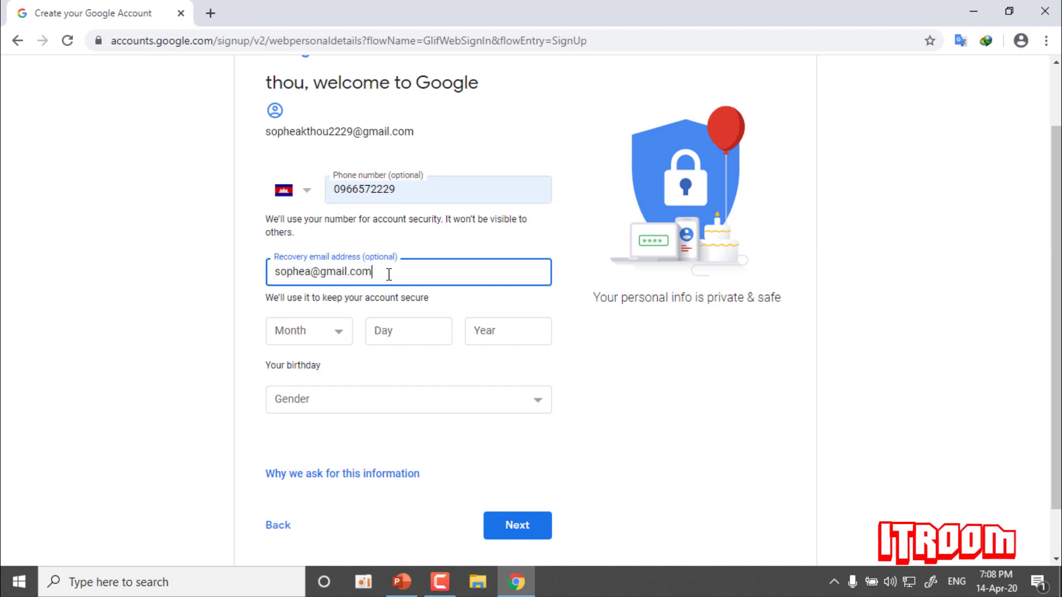
pyautogui.doubleClick(430, 194)
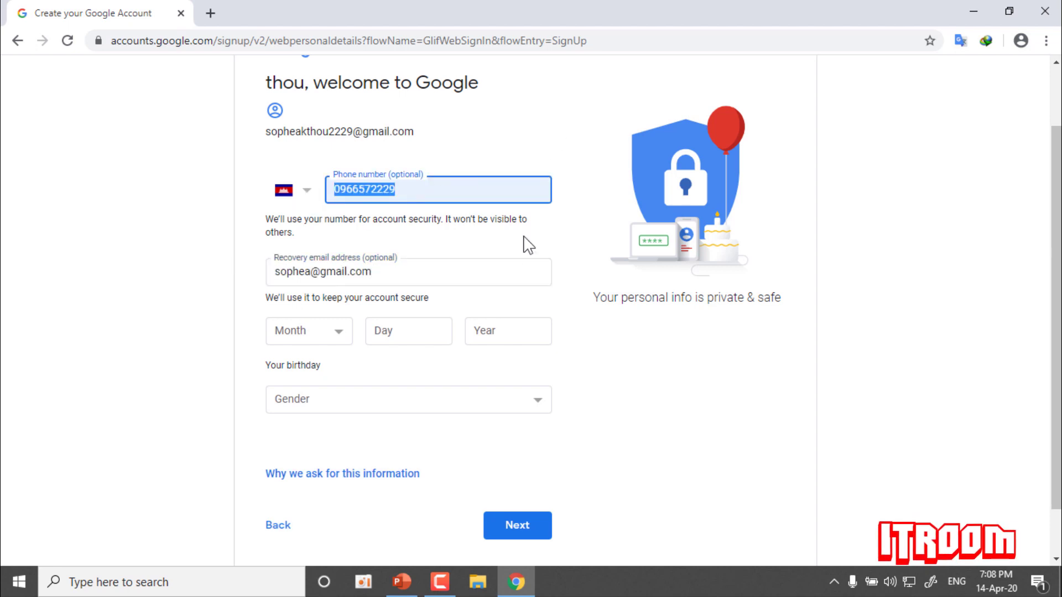
# - Choose February as the birth month and fill in the birth day and year
pyautogui.click(588, 391)
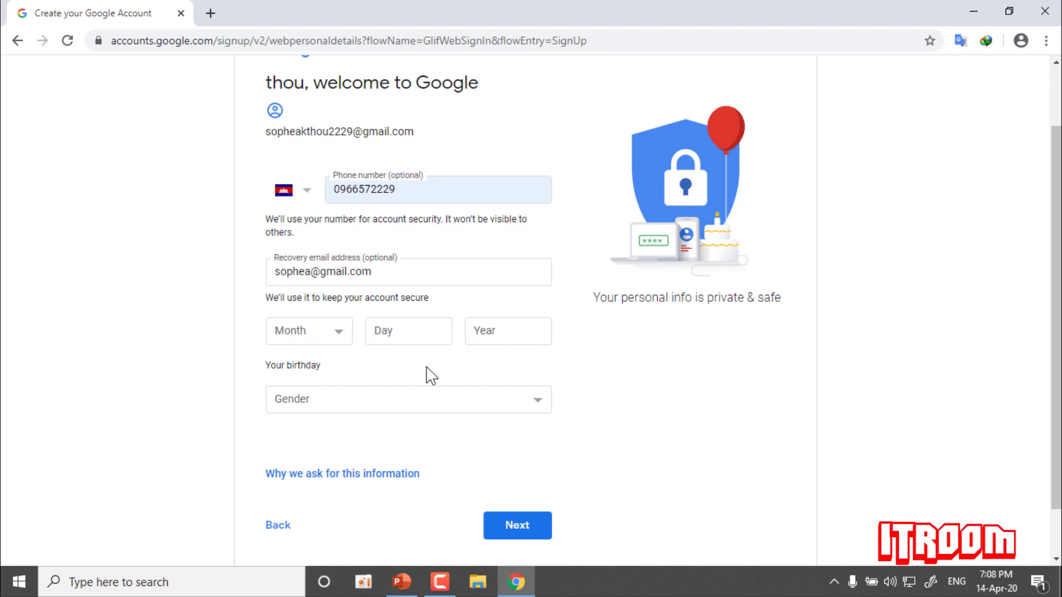
pyautogui.click(343, 337)
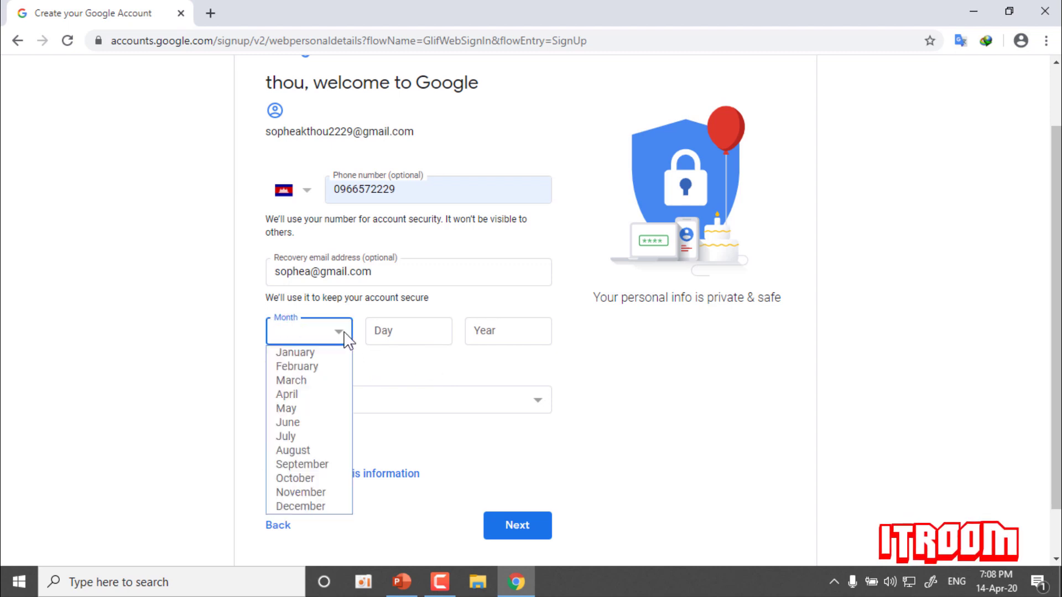
pyautogui.click(306, 366)
pyautogui.click(415, 332)
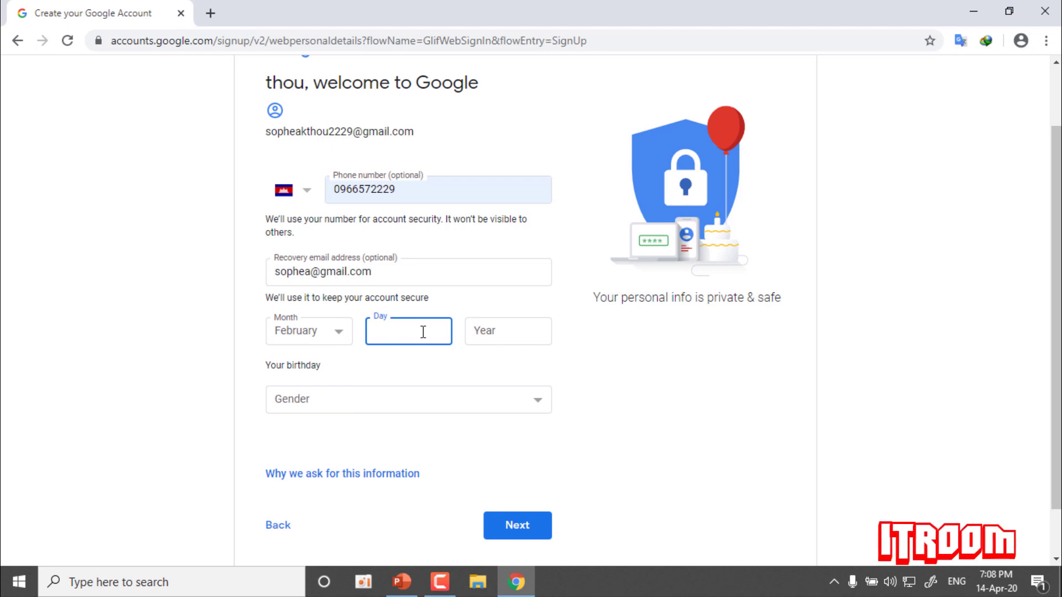
pyautogui.click(489, 330)
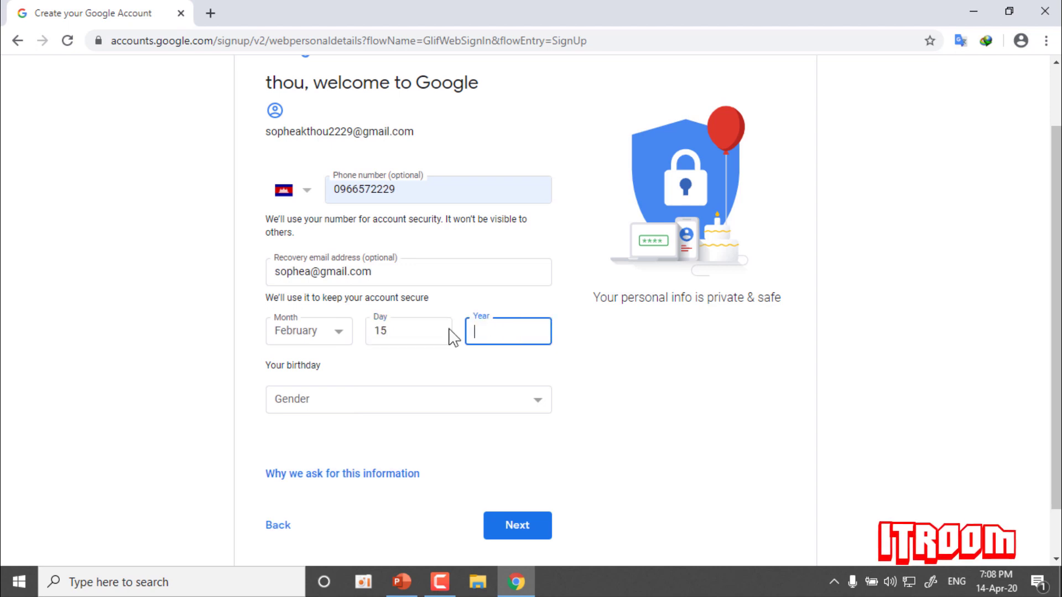
pyautogui.hotkey('shift', 'Tab')
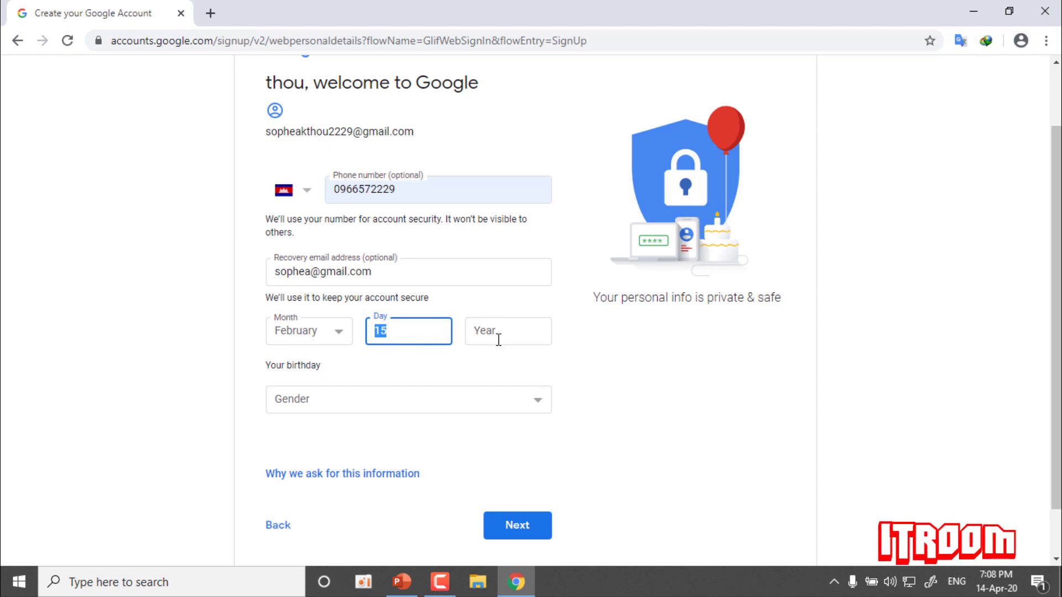
pyautogui.click(498, 339)
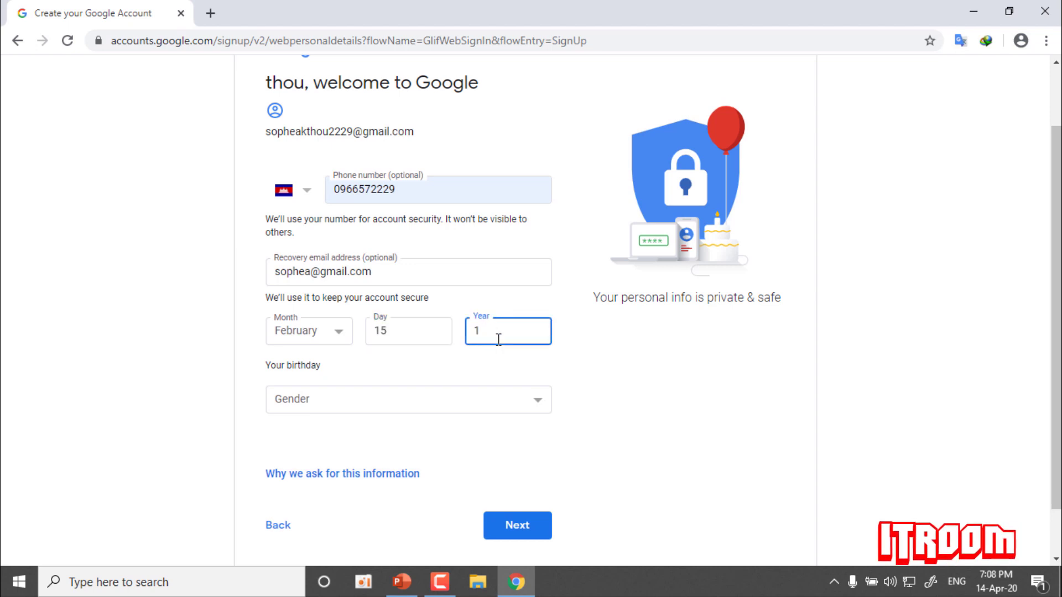
pyautogui.write('1999')
pyautogui.click(616, 356)
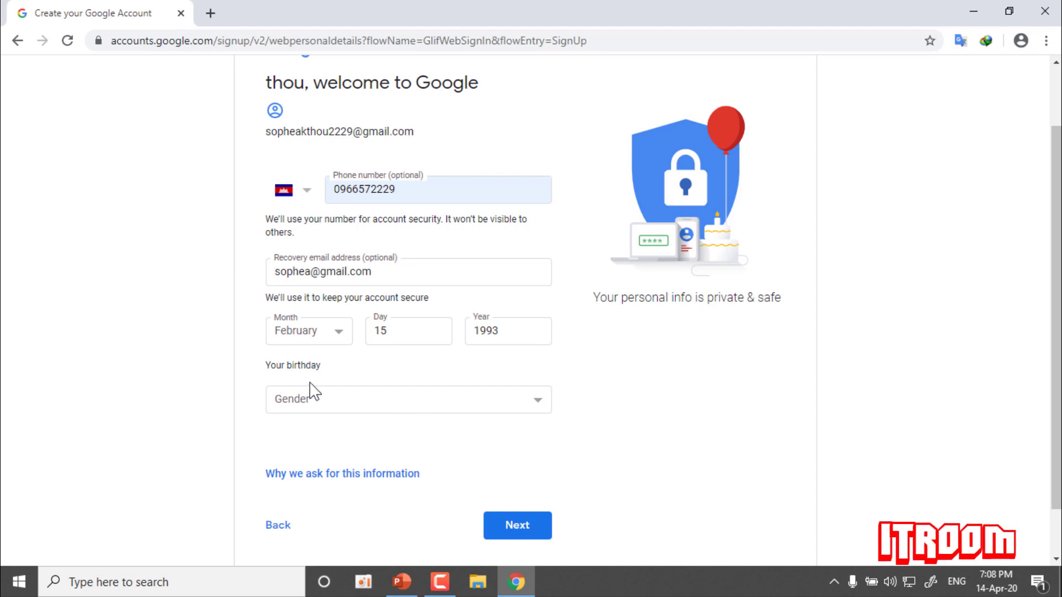
# - Pick Male from the Gender dropdown on the sign-up form
pyautogui.click(338, 401)
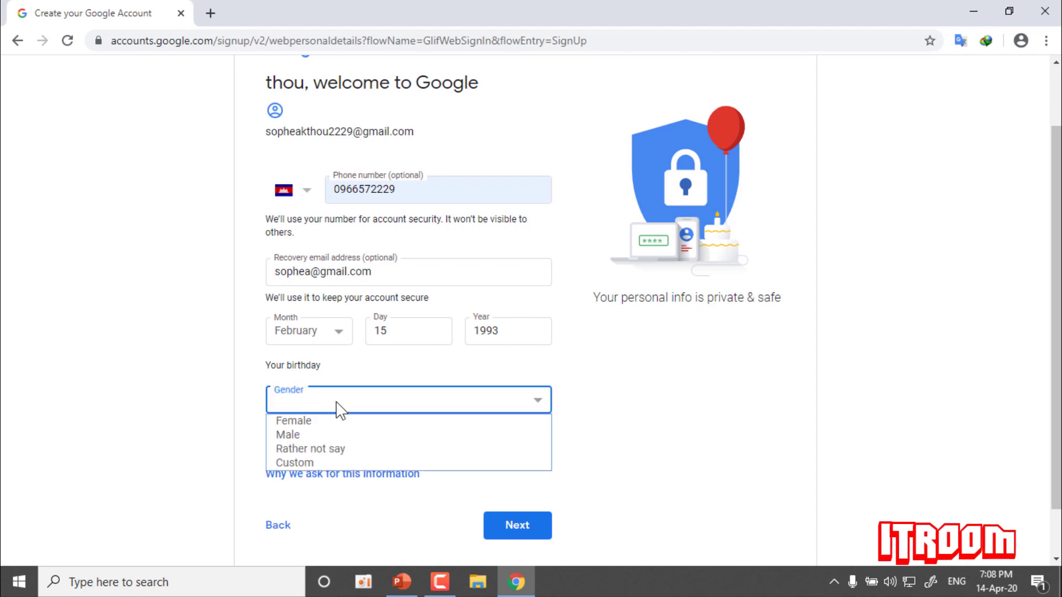
pyautogui.click(348, 375)
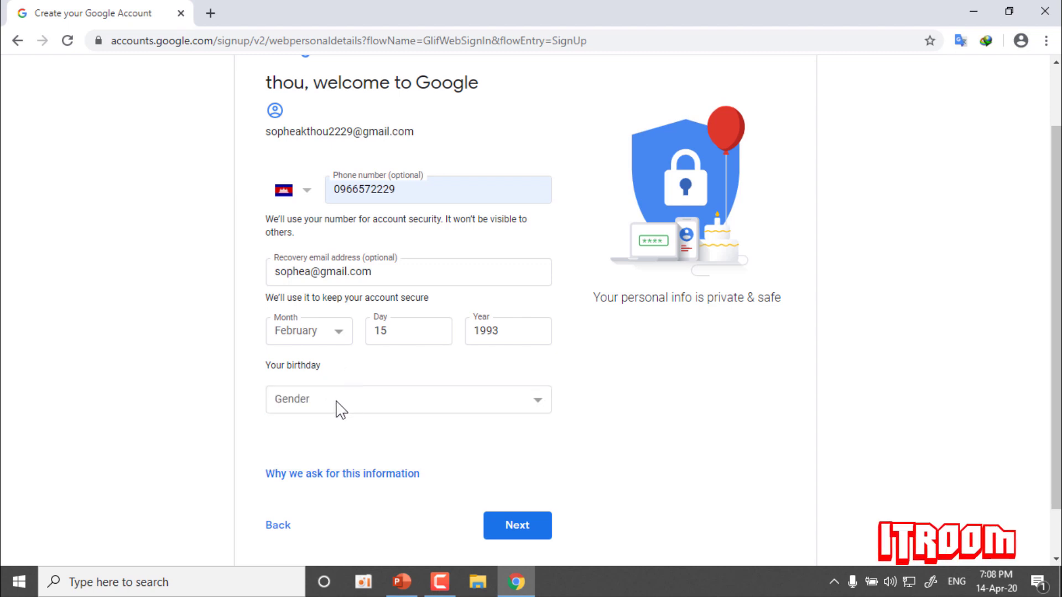
pyautogui.click(310, 399)
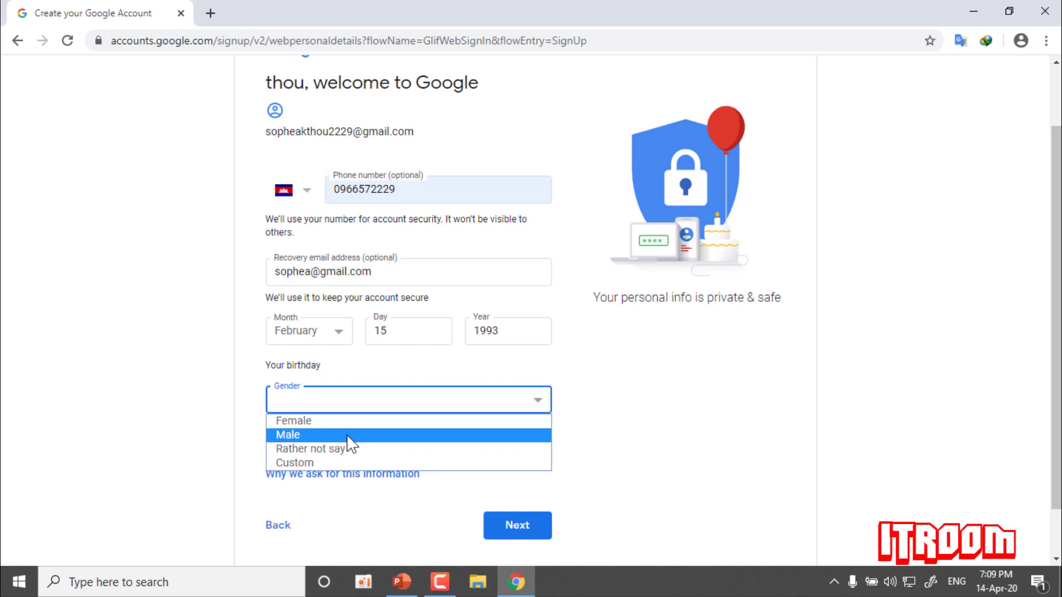
pyautogui.click(354, 436)
pyautogui.click(653, 402)
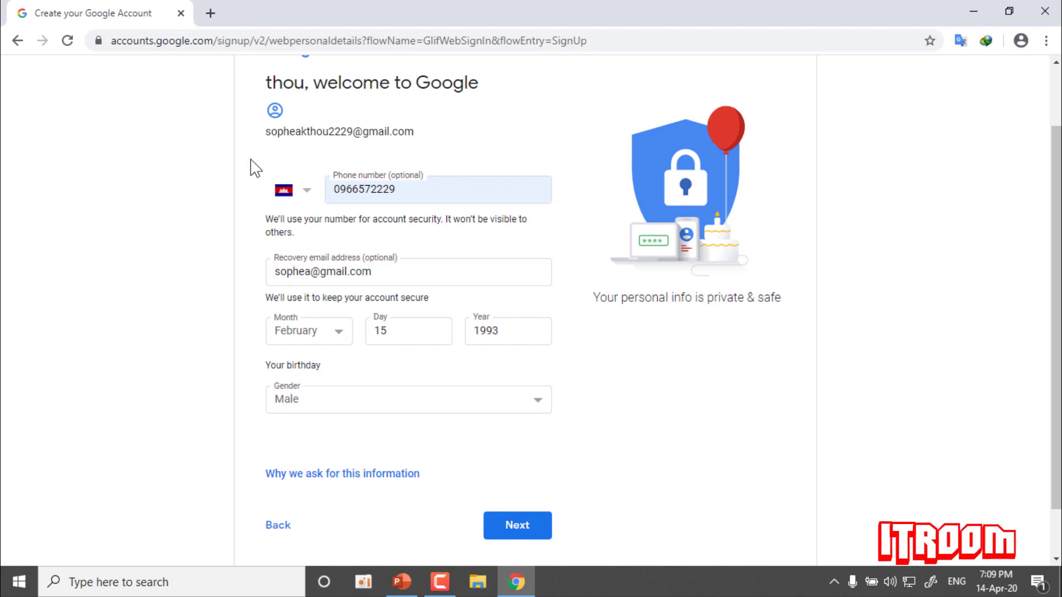
# - Check the recovery e-mail address entry and submit the personal details
pyautogui.moveTo(402, 268); pyautogui.dragTo(218, 265)
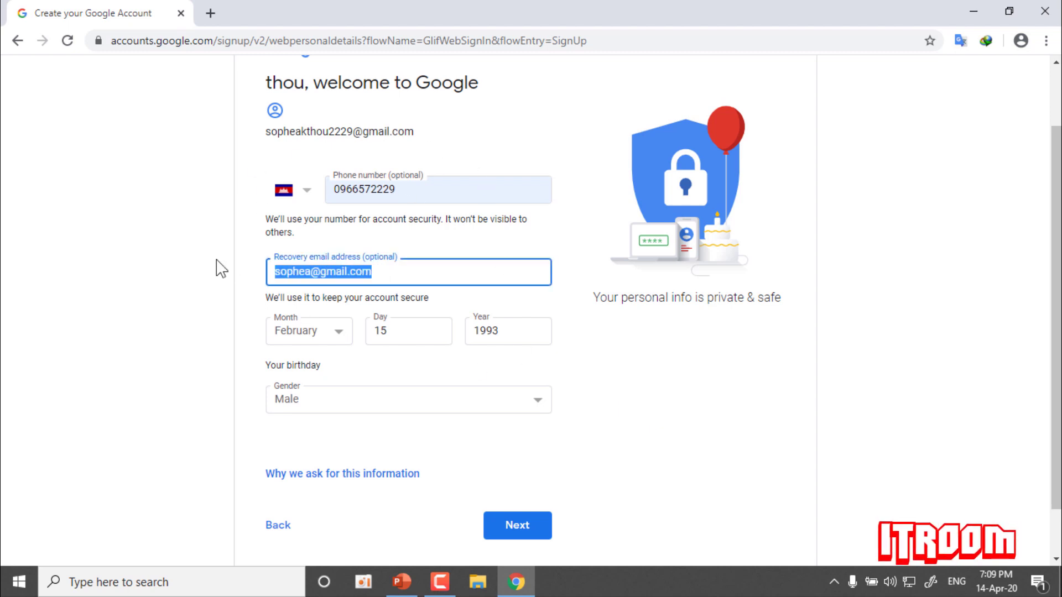
pyautogui.click(595, 374)
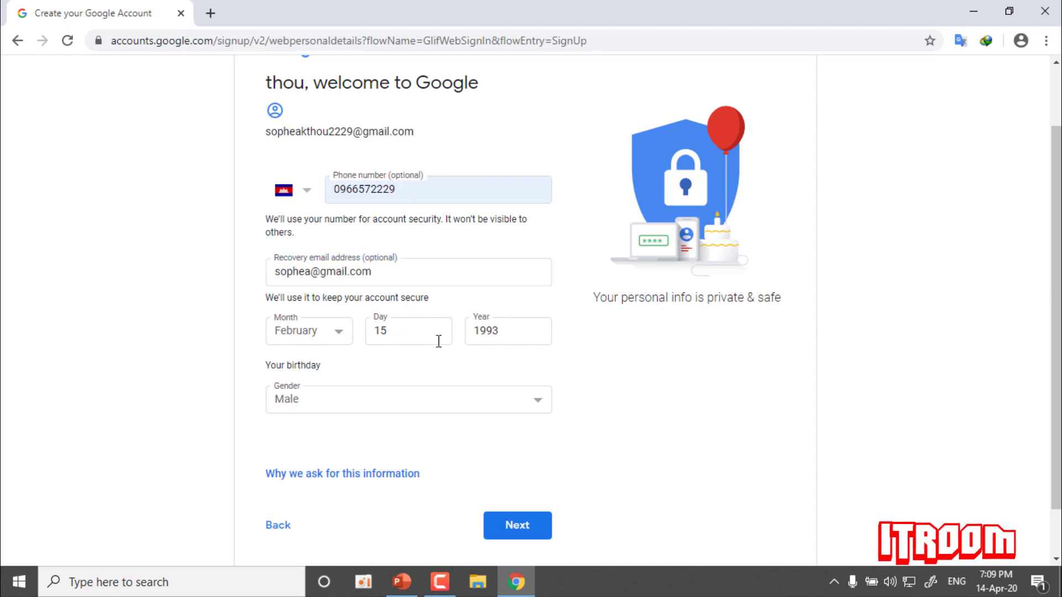
pyautogui.click(523, 536)
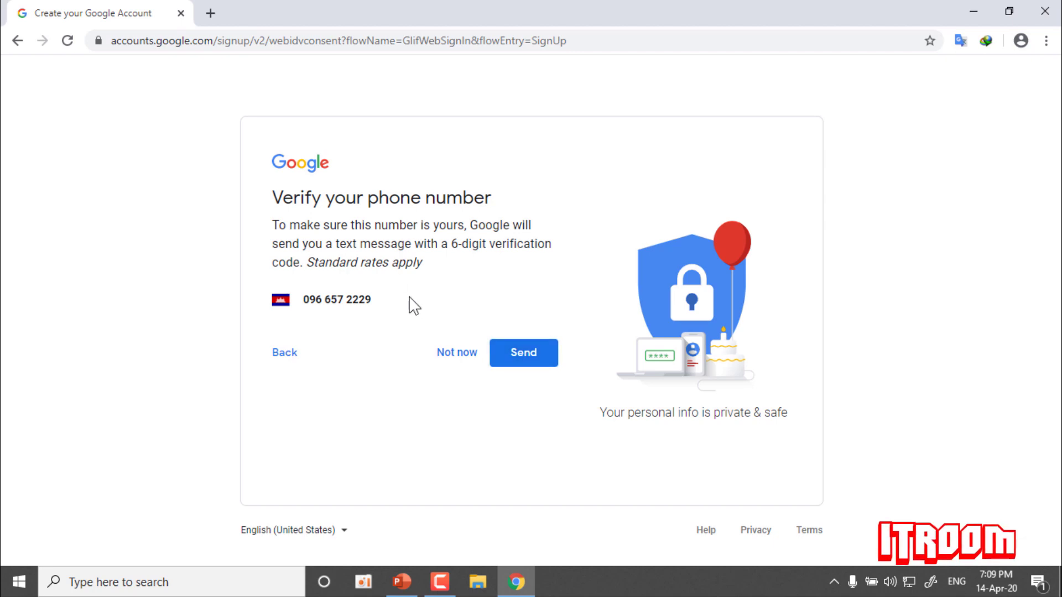
# - Confirm the phone number shown and have Google text a verification code to it
pyautogui.moveTo(372, 308); pyautogui.dragTo(302, 301)
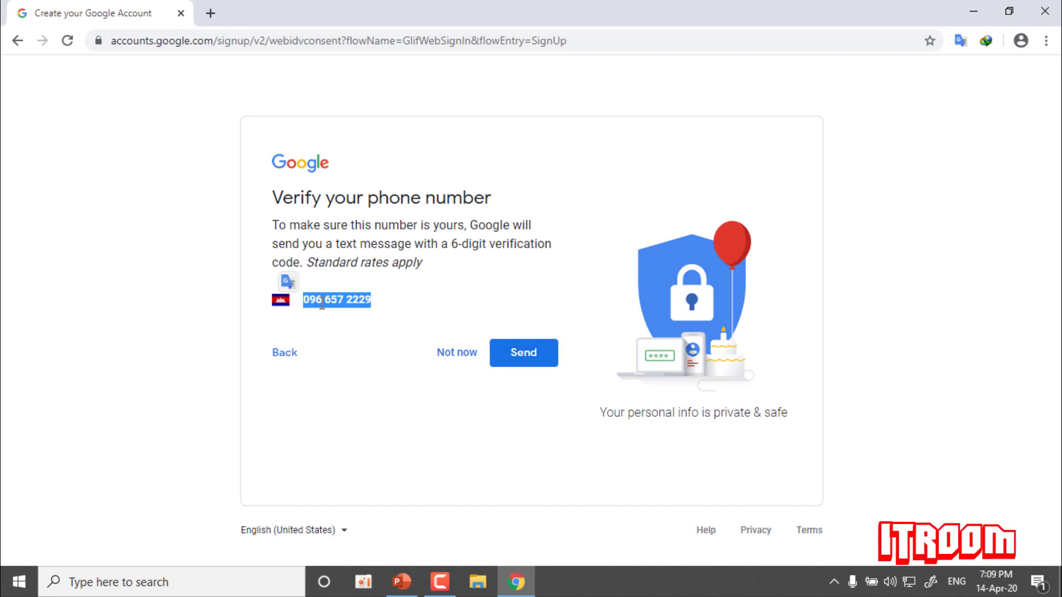
pyautogui.click(522, 349)
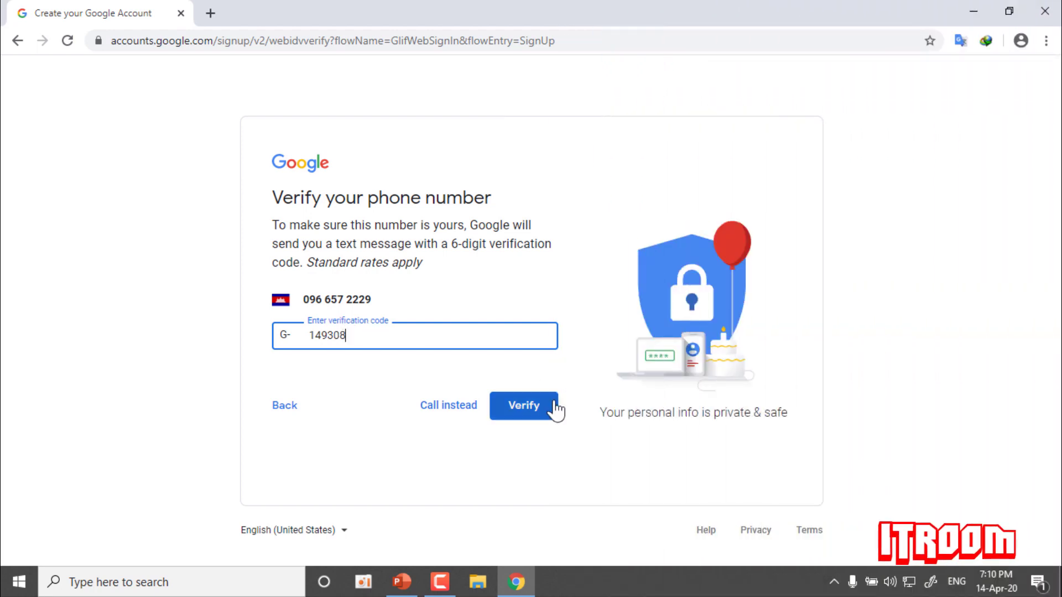
# - Submit the typed 6-digit texted code with Verify
pyautogui.click(529, 409)
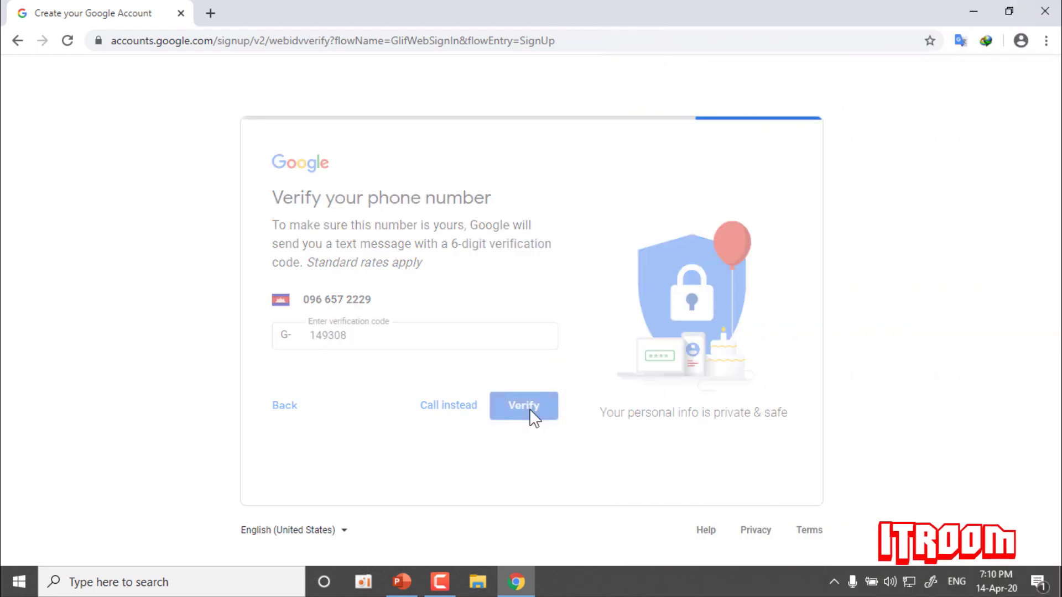